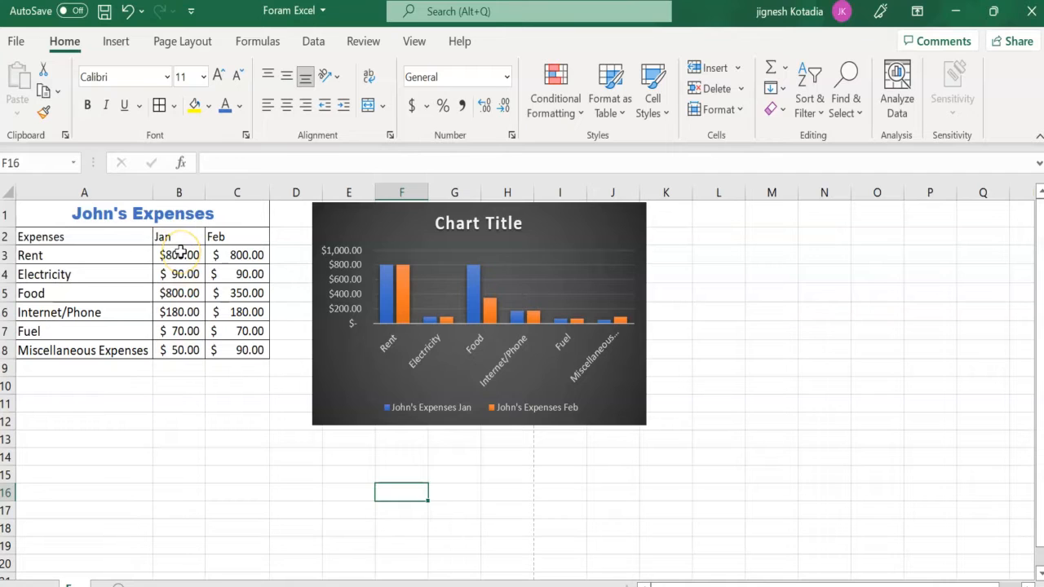
left_click_drag(180, 254, 176, 356)
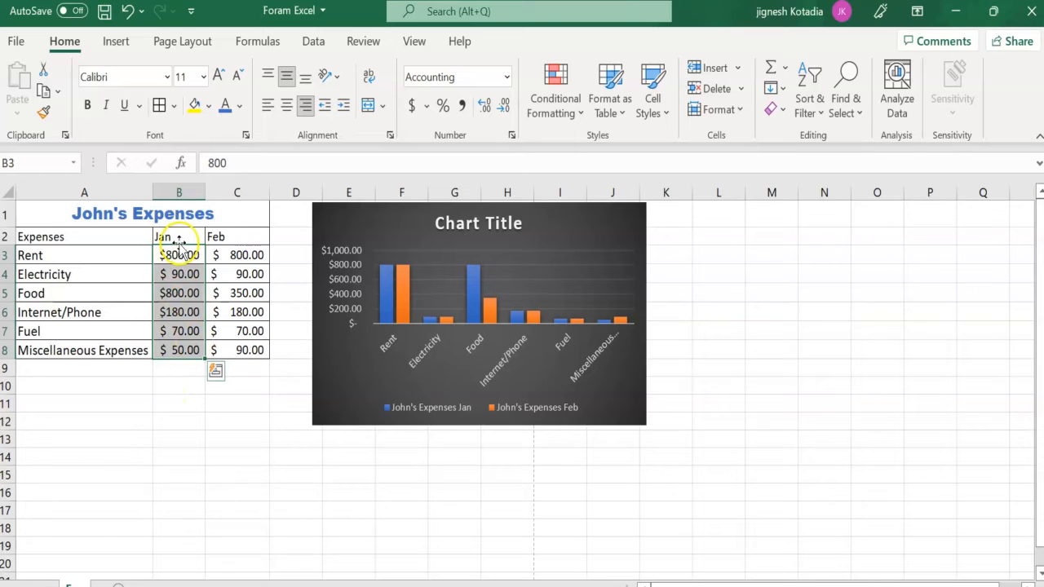
left_click(181, 369)
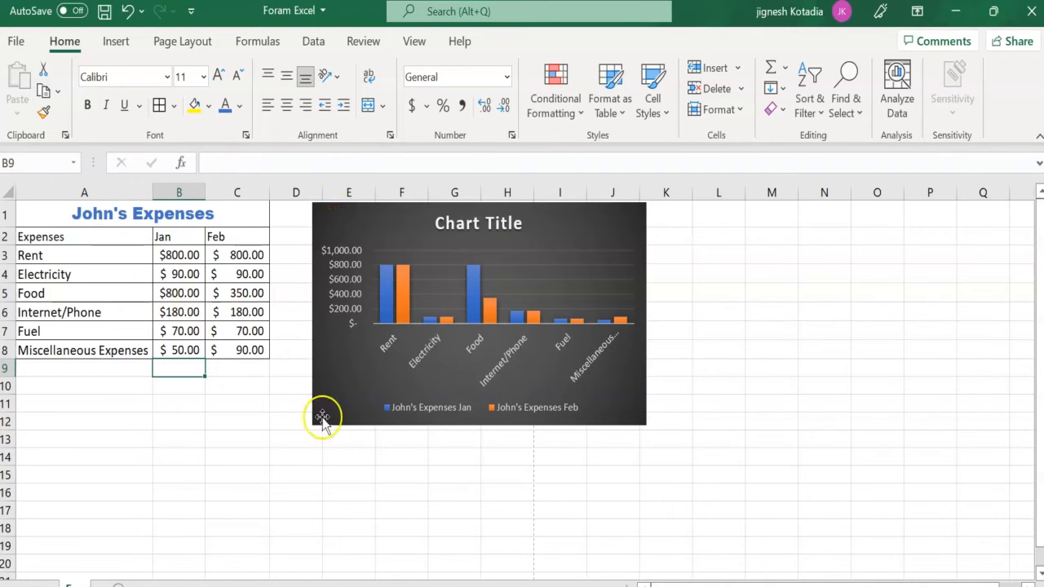
Shrink the expenses chart to about eight rows high and move it clear of the table, starting around column N.
left_click(320, 241)
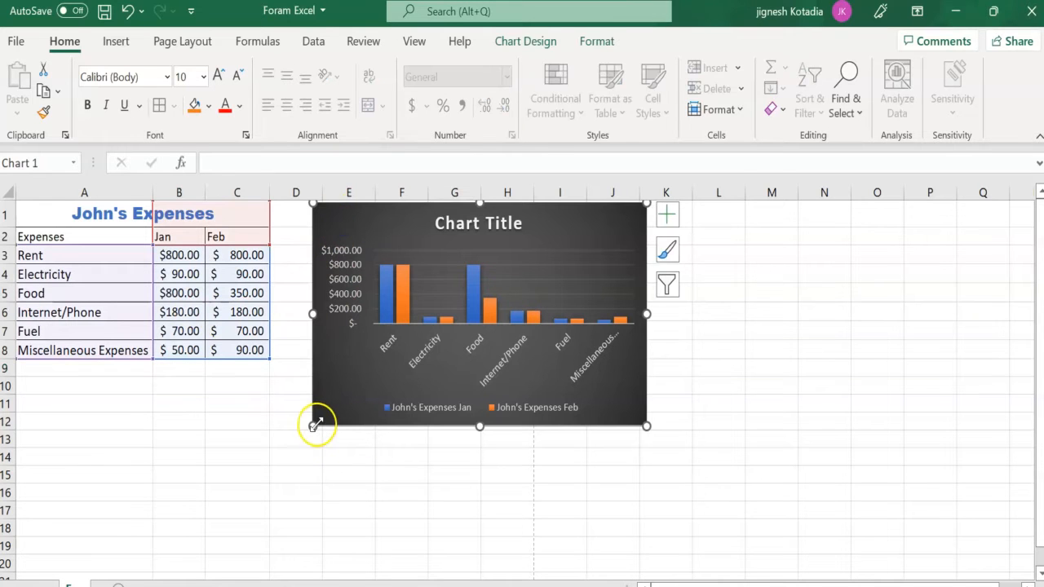
left_click_drag(313, 430, 413, 365)
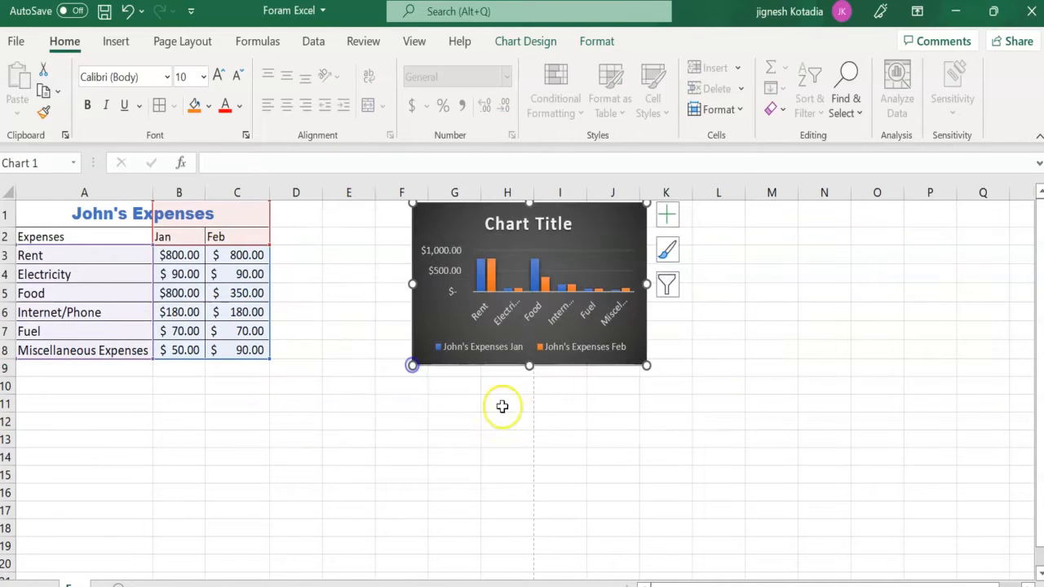
left_click_drag(612, 245, 1008, 246)
left_click(181, 369)
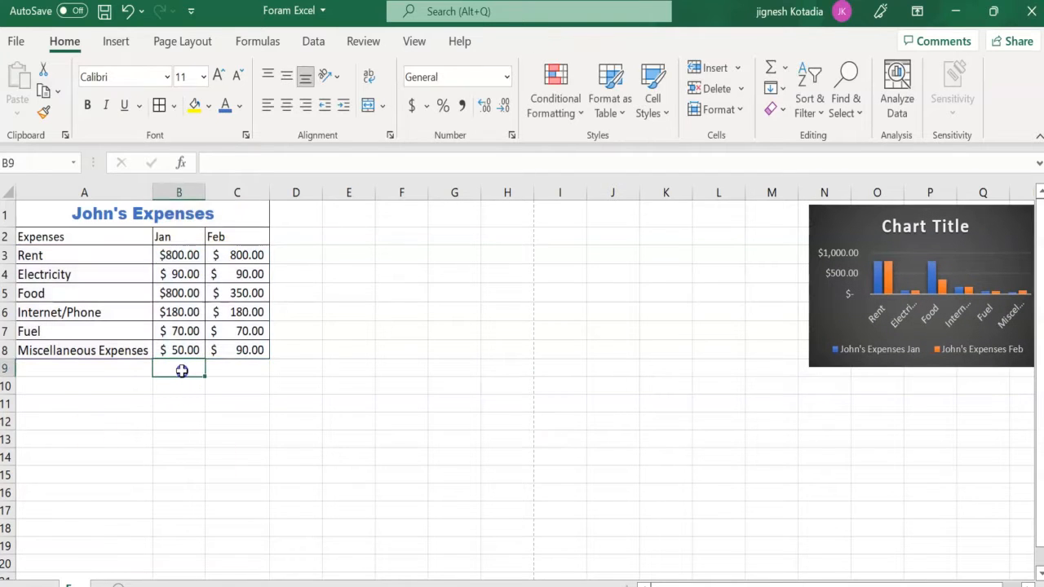
Total the Jan expenses in cell B9 with the formula =SUM(B3:B8).
left_click_drag(183, 254, 183, 353)
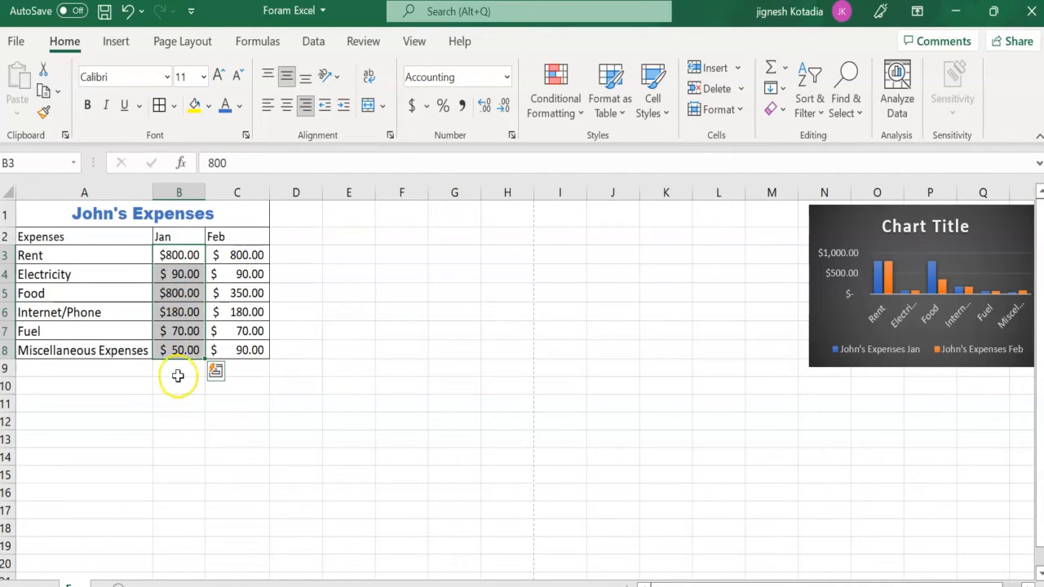
left_click(178, 376)
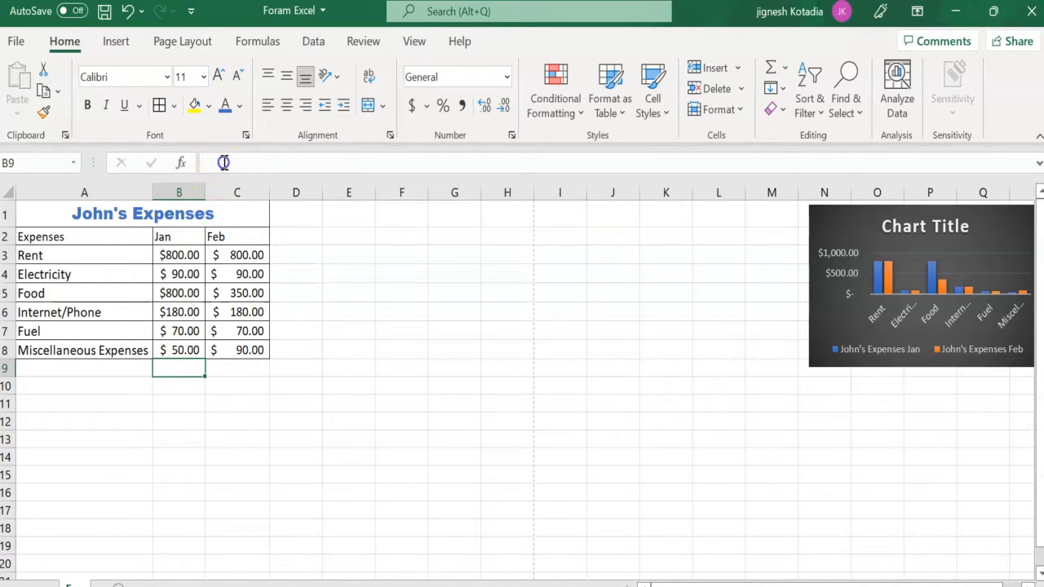
left_click(223, 163)
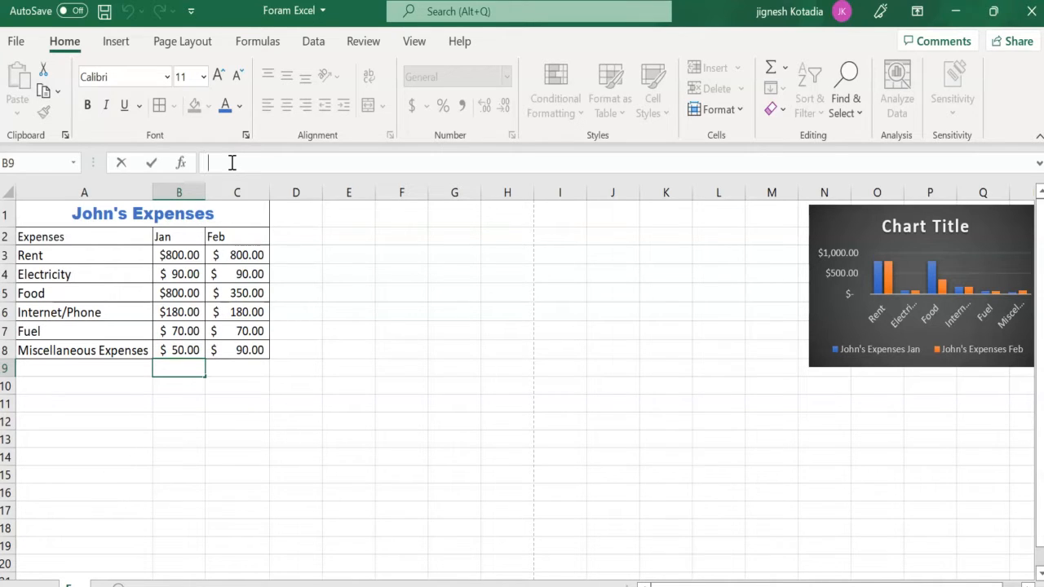
type("=")
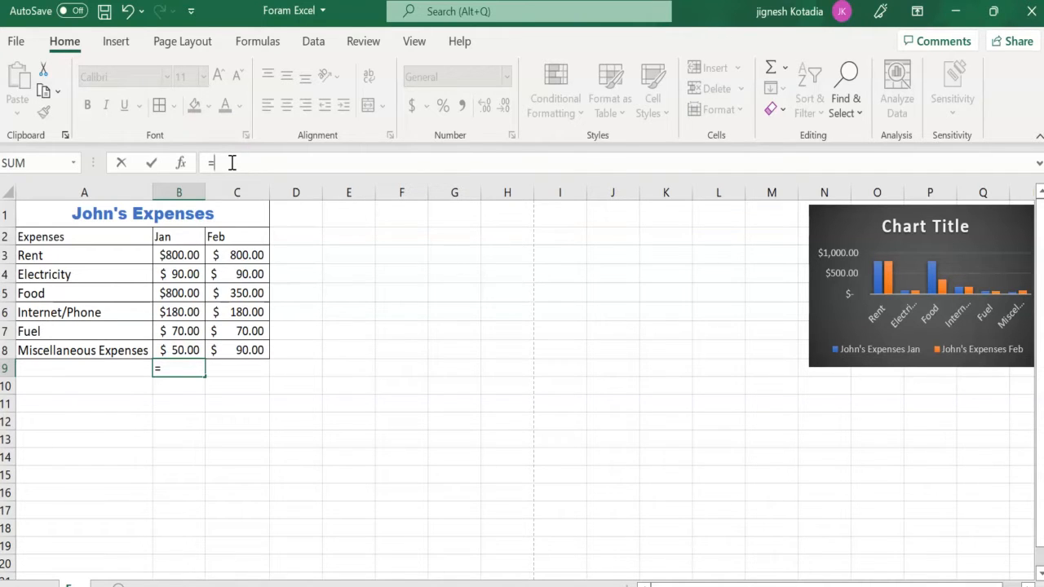
type("sum")
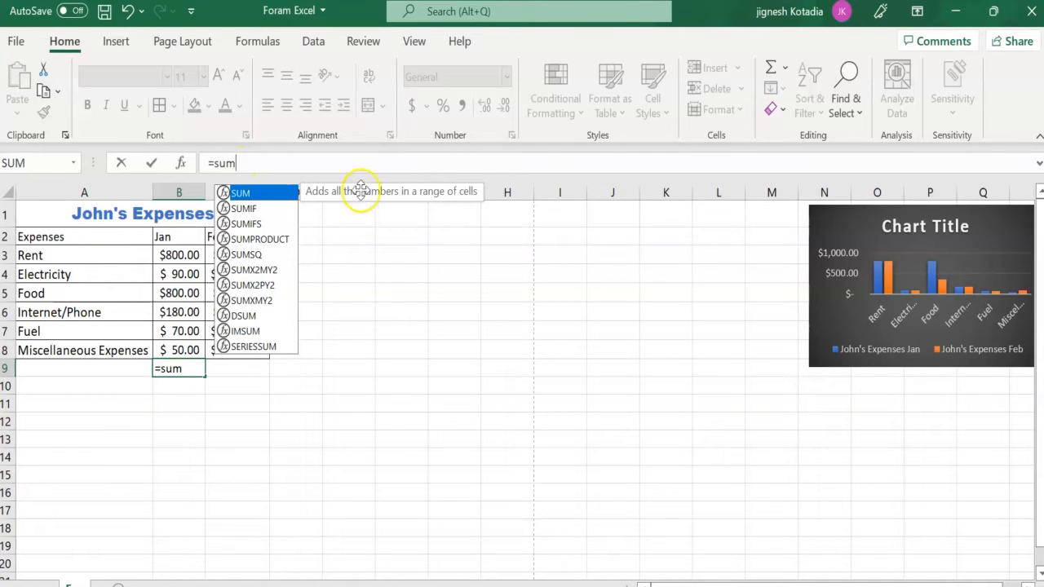
left_click(246, 162)
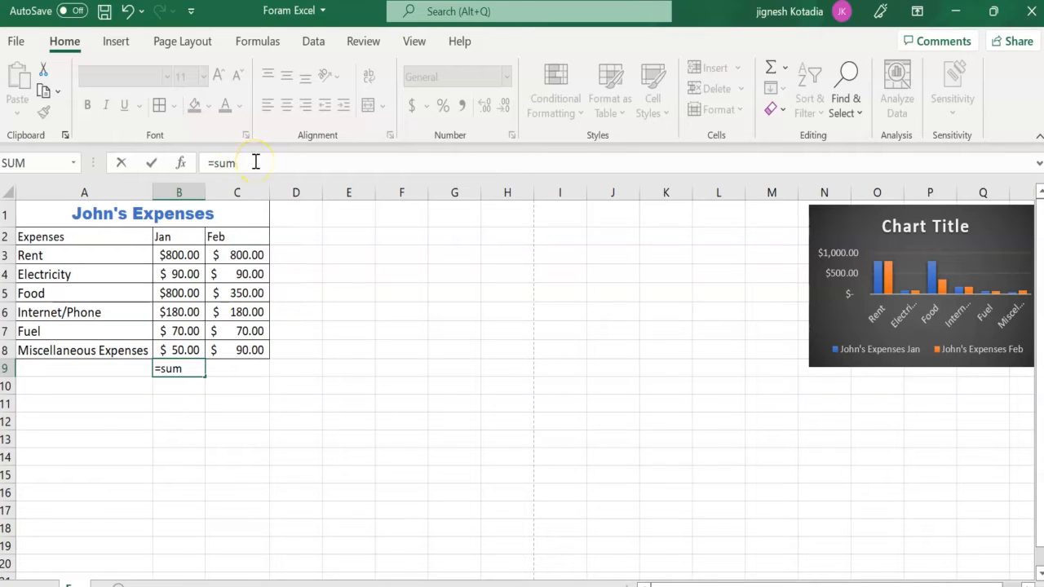
type("(")
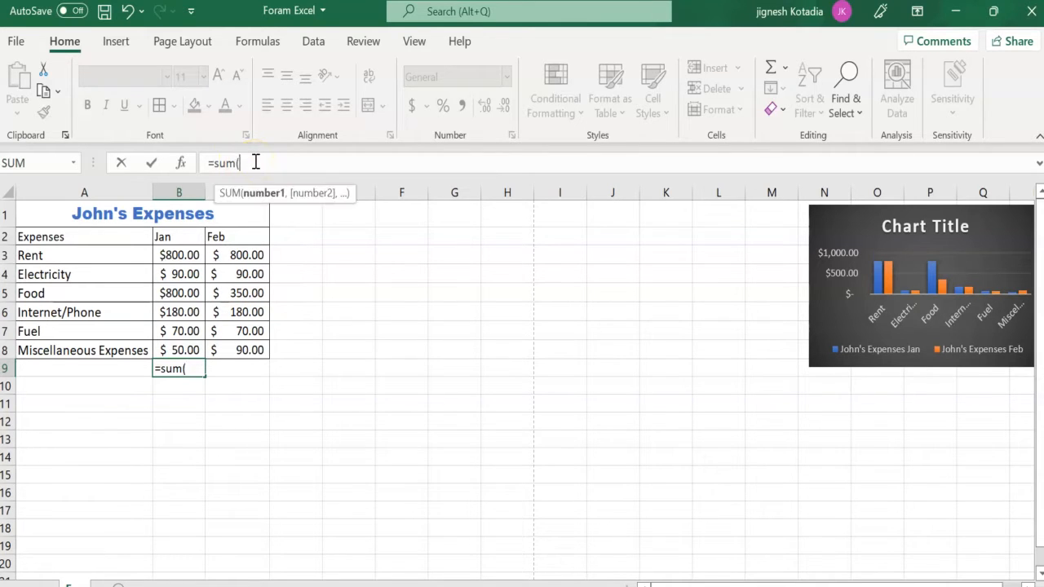
left_click(180, 258)
left_click_drag(180, 258, 191, 350)
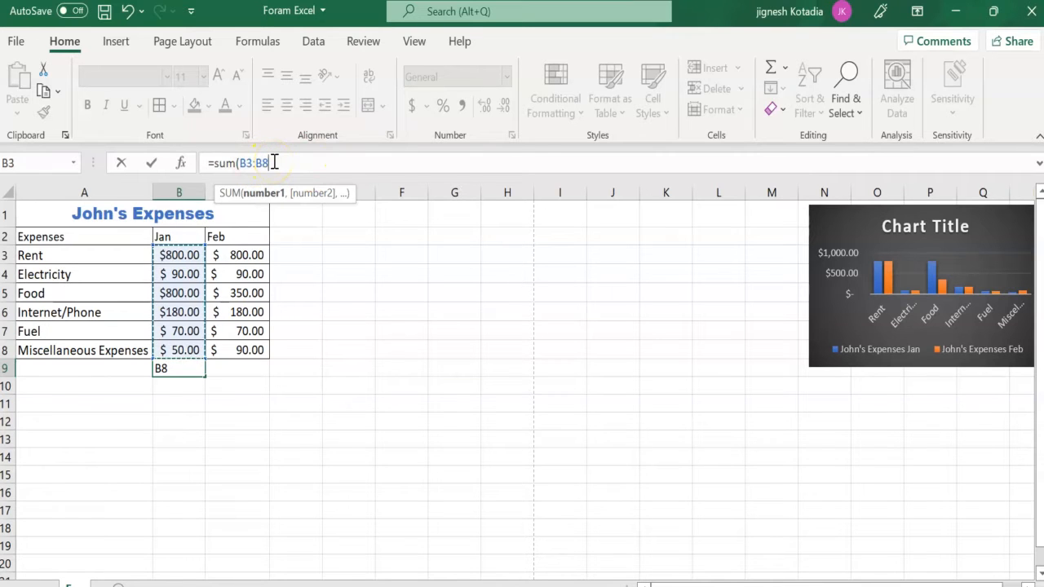
type(")")
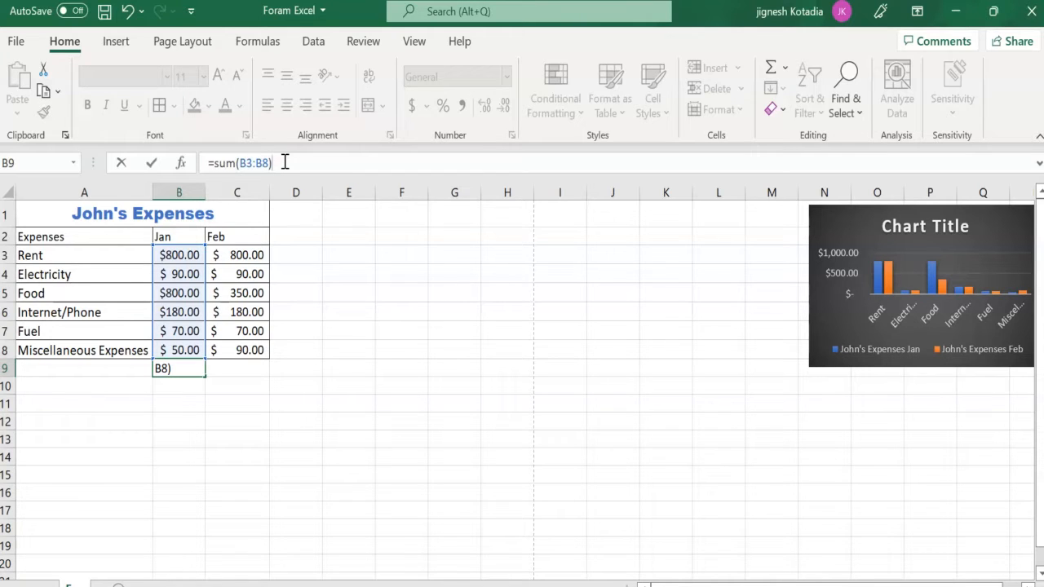
key("Return")
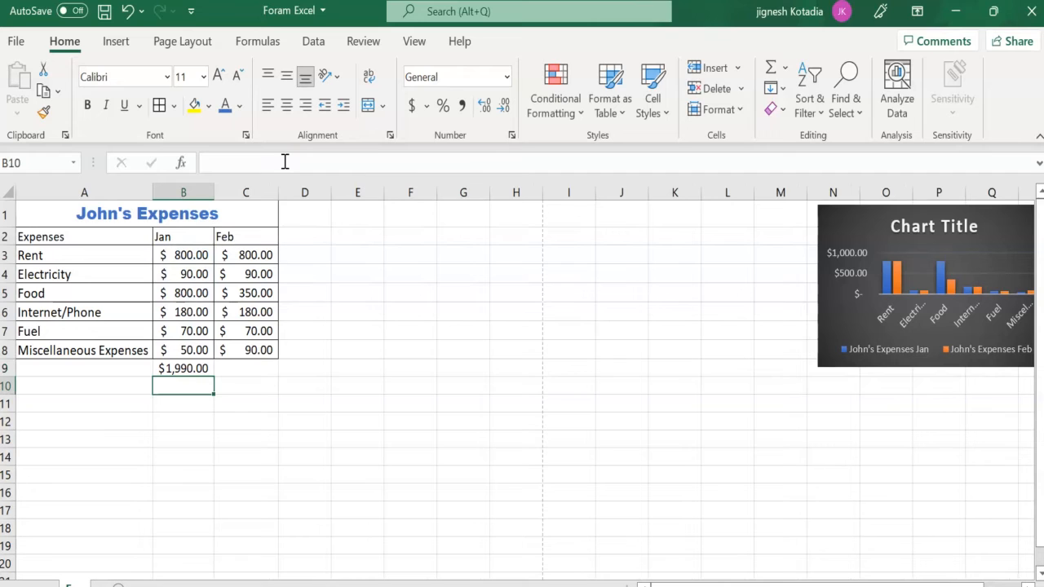
left_click(193, 368)
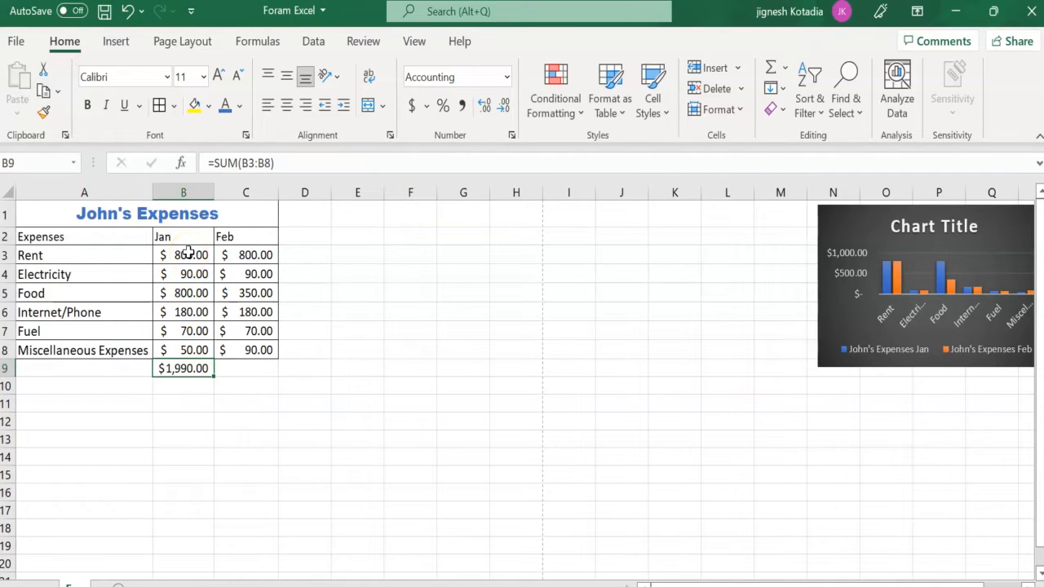
Total the Feb expenses in cell C9 with the formula =SUM(C3:C8).
left_click(245, 255)
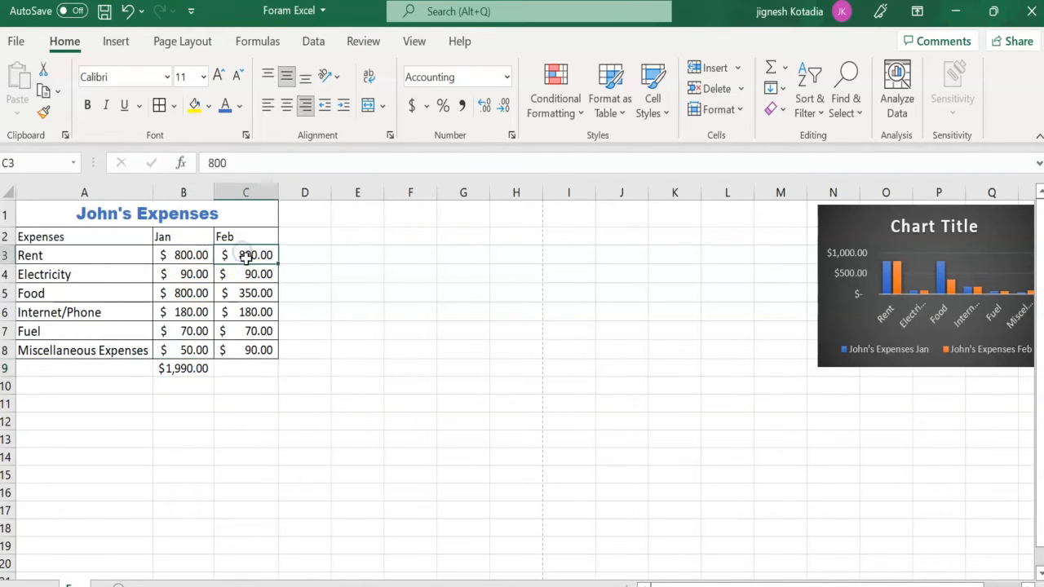
left_click_drag(245, 255, 246, 349)
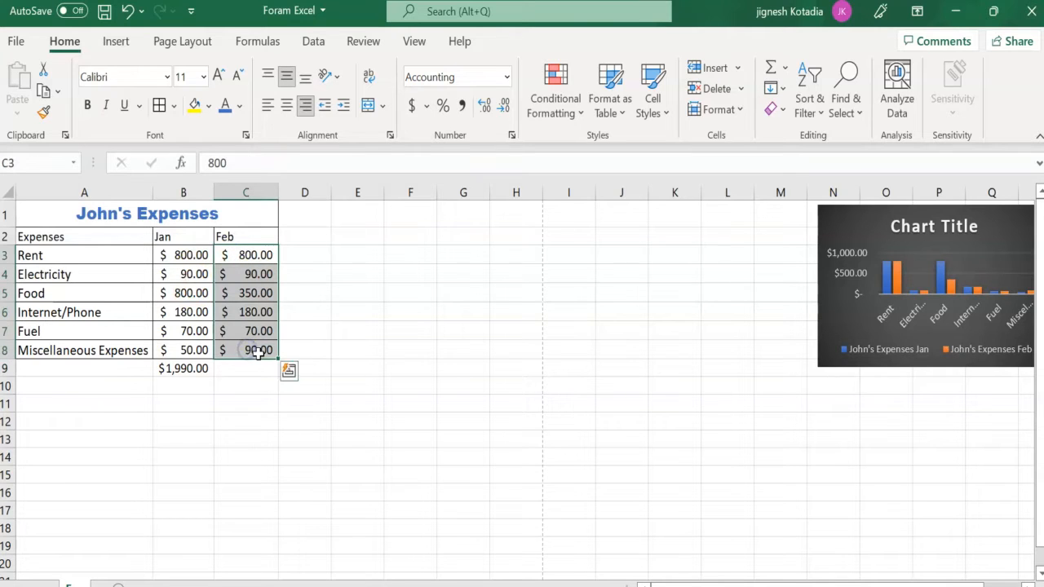
left_click(245, 370)
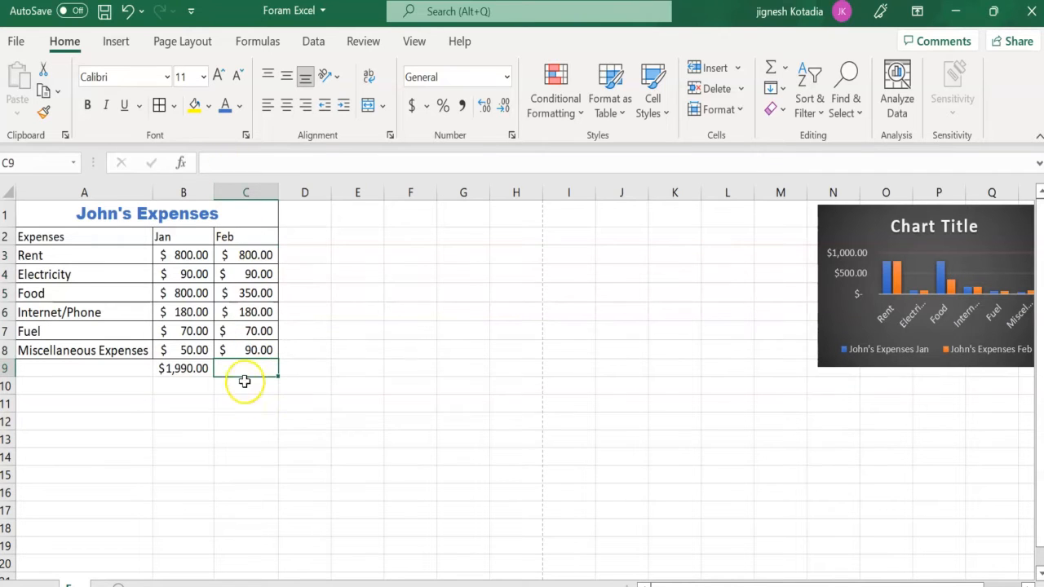
type("=")
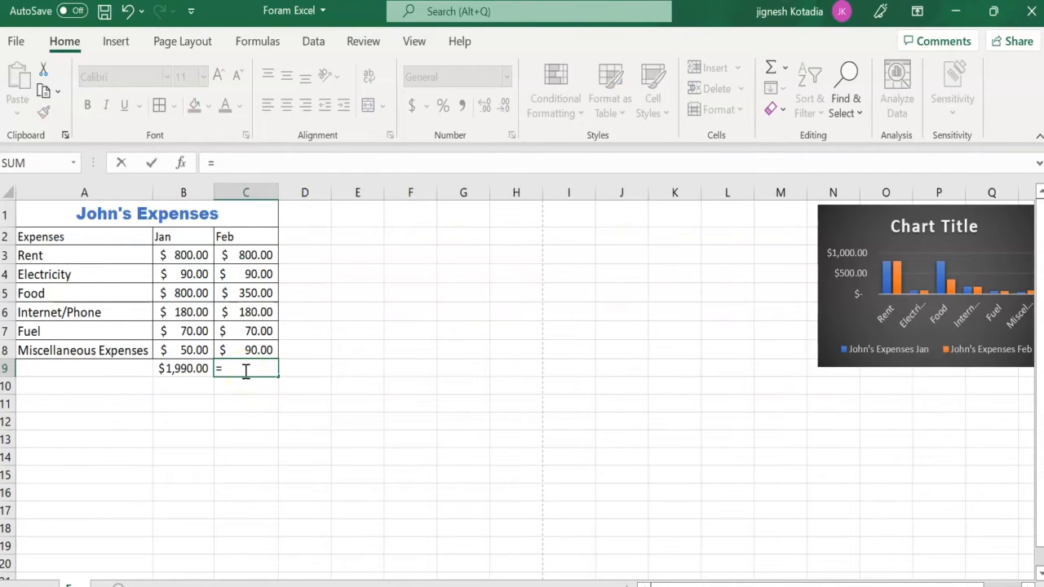
type("sum")
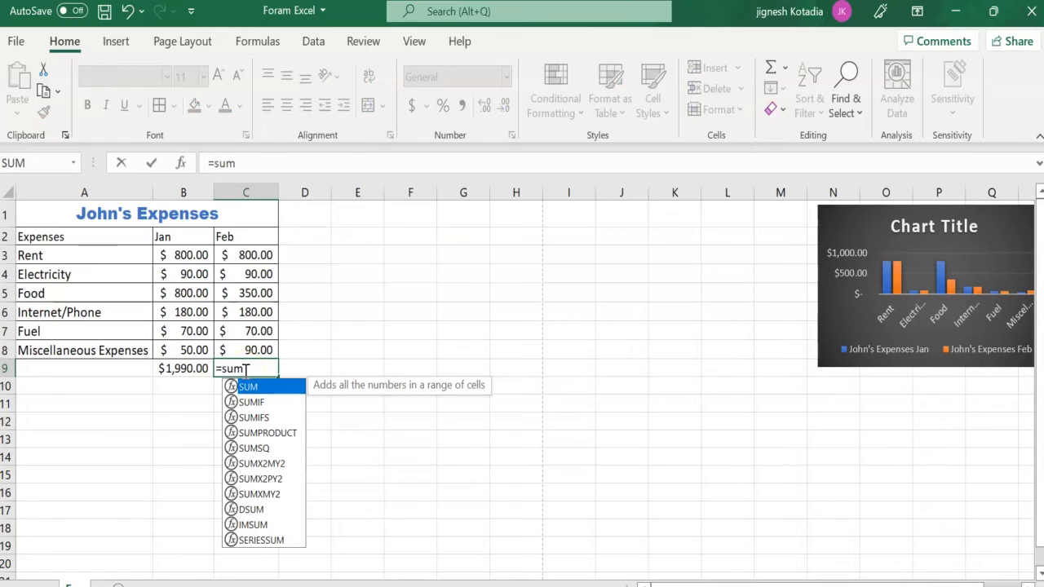
type("(")
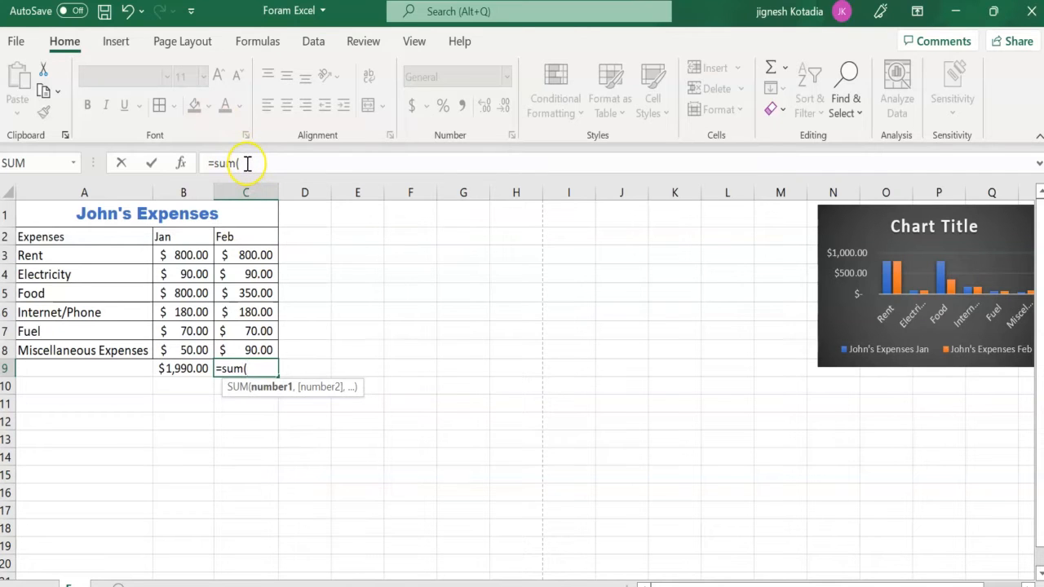
left_click_drag(247, 253, 275, 349)
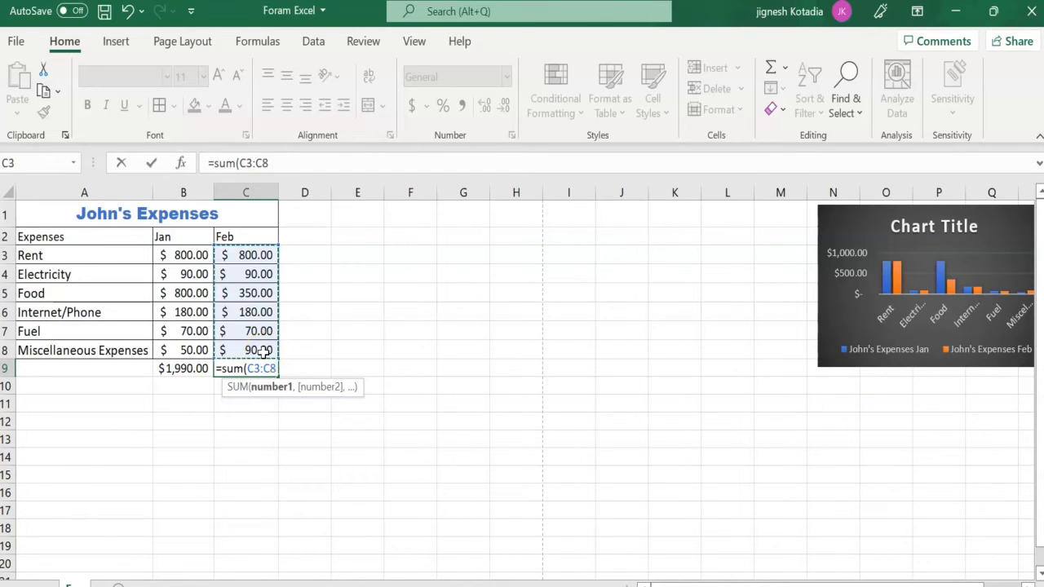
type(")")
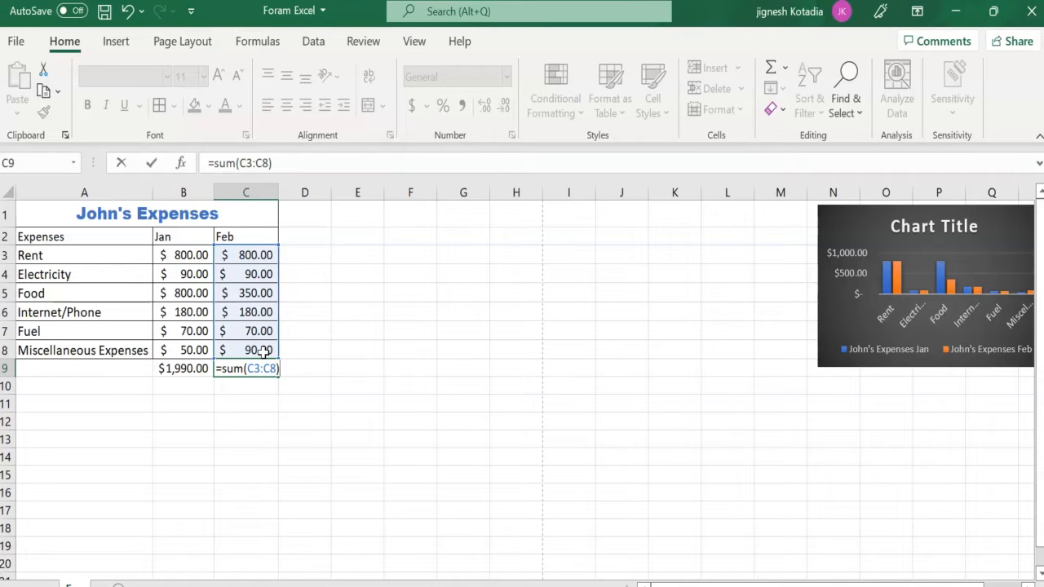
key("Return")
left_click(324, 400)
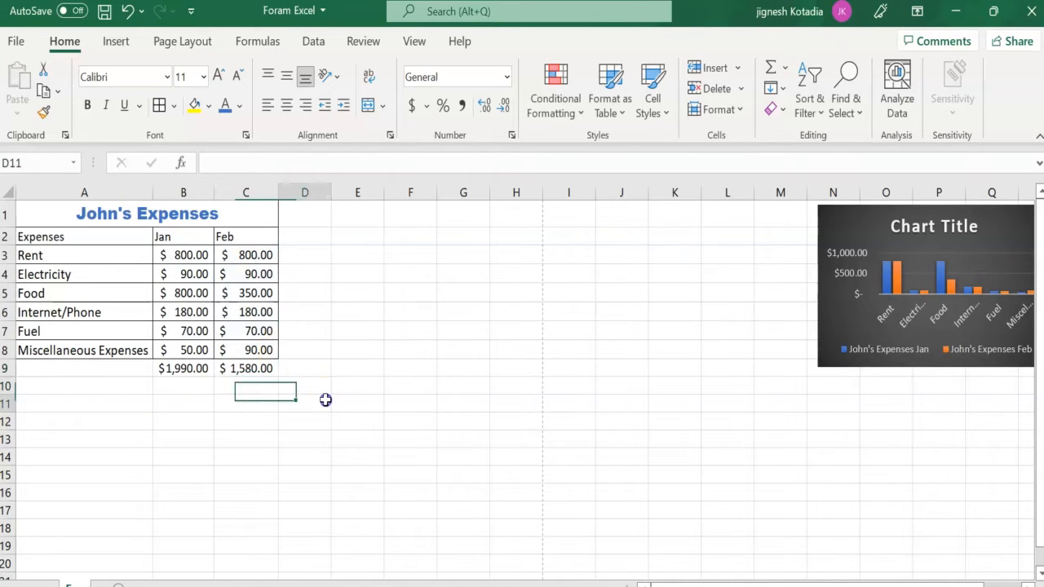
Examine the total formulas in cells B9 and C9 and the functions offered by AutoSum.
left_click(178, 368)
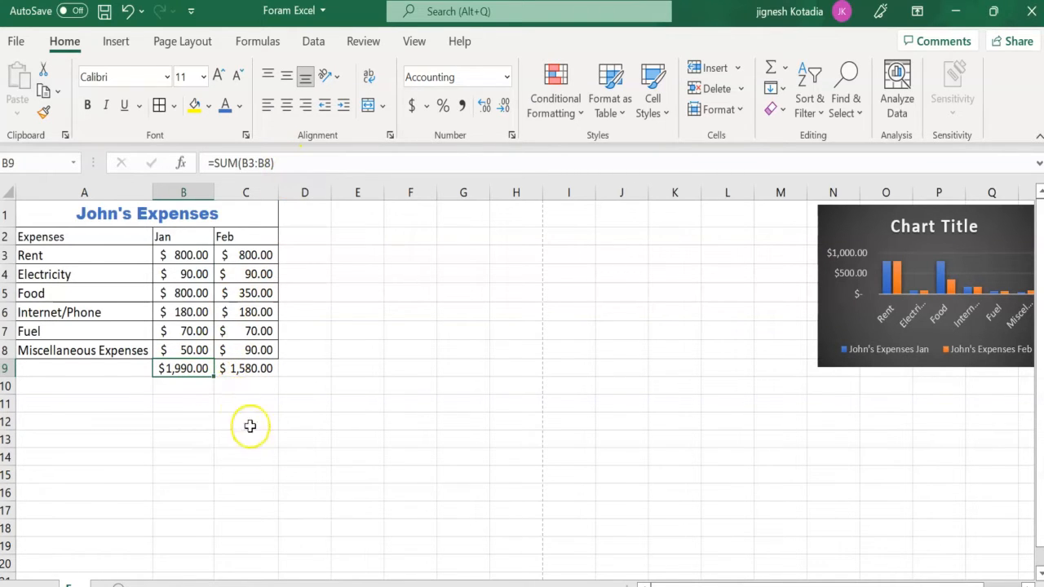
left_click(267, 402)
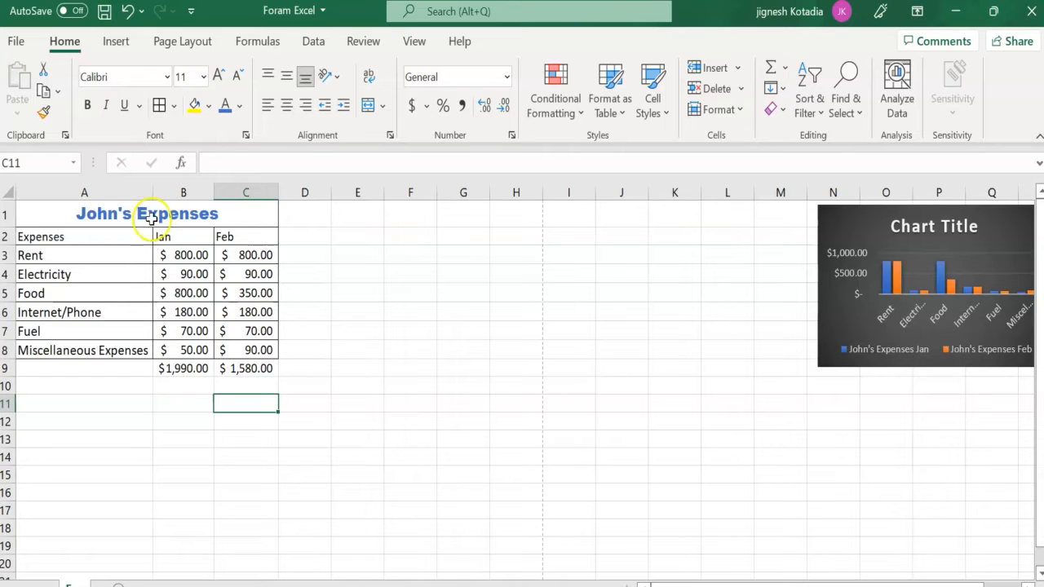
left_click(258, 41)
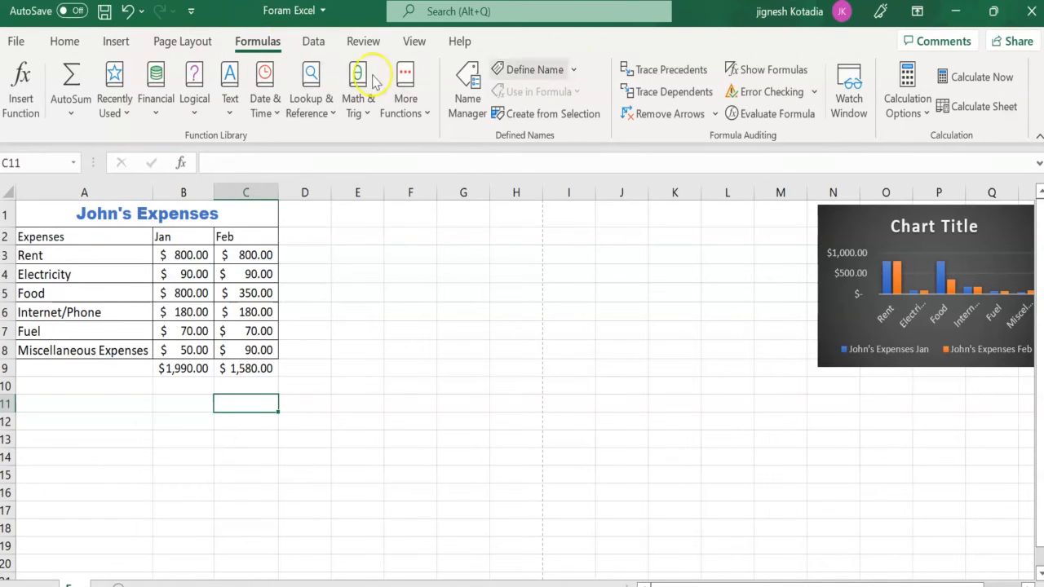
left_click(65, 45)
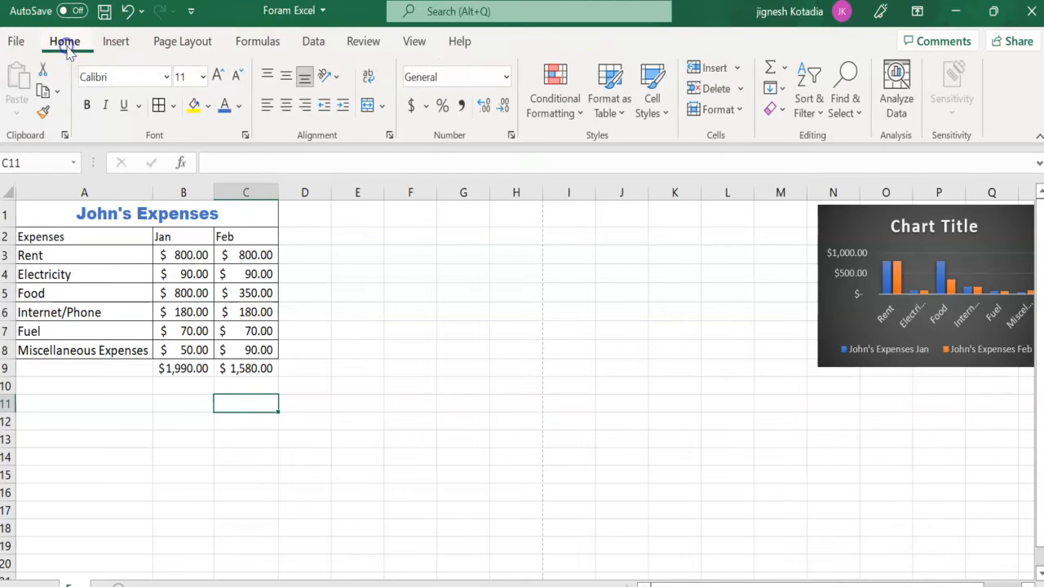
left_click(183, 368)
left_click(259, 367)
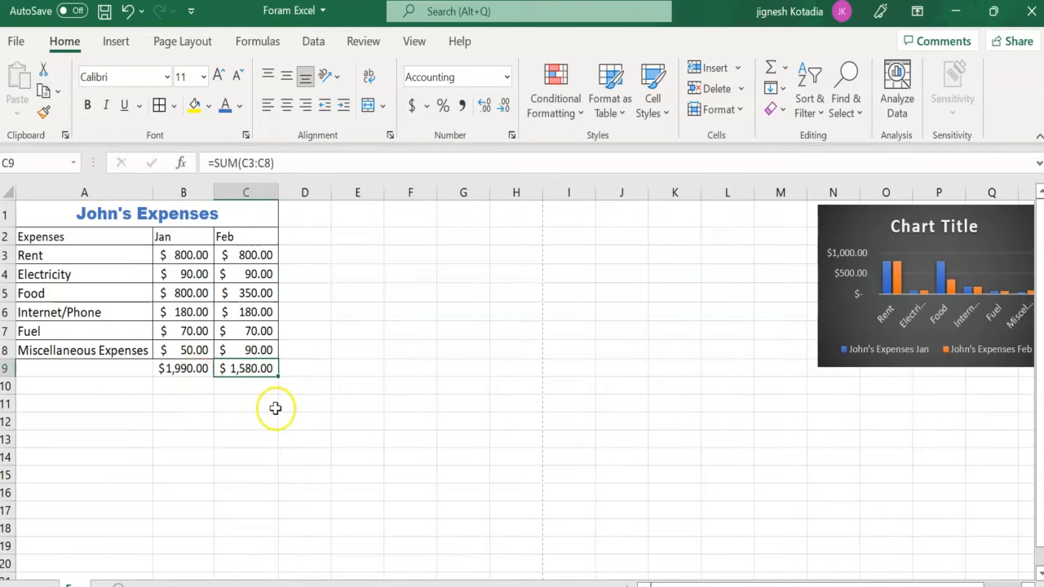
left_click(183, 369)
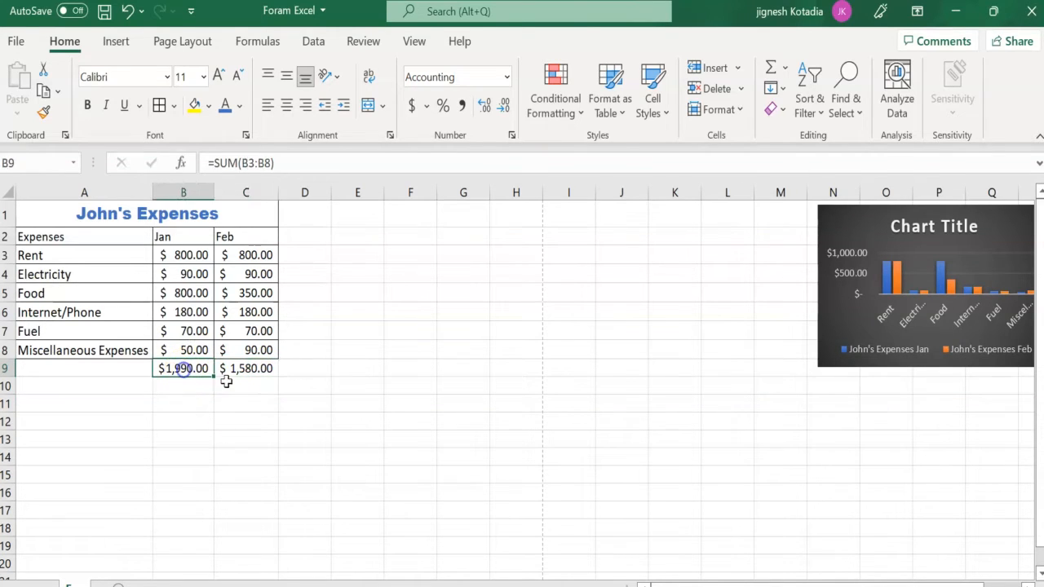
left_click(241, 373)
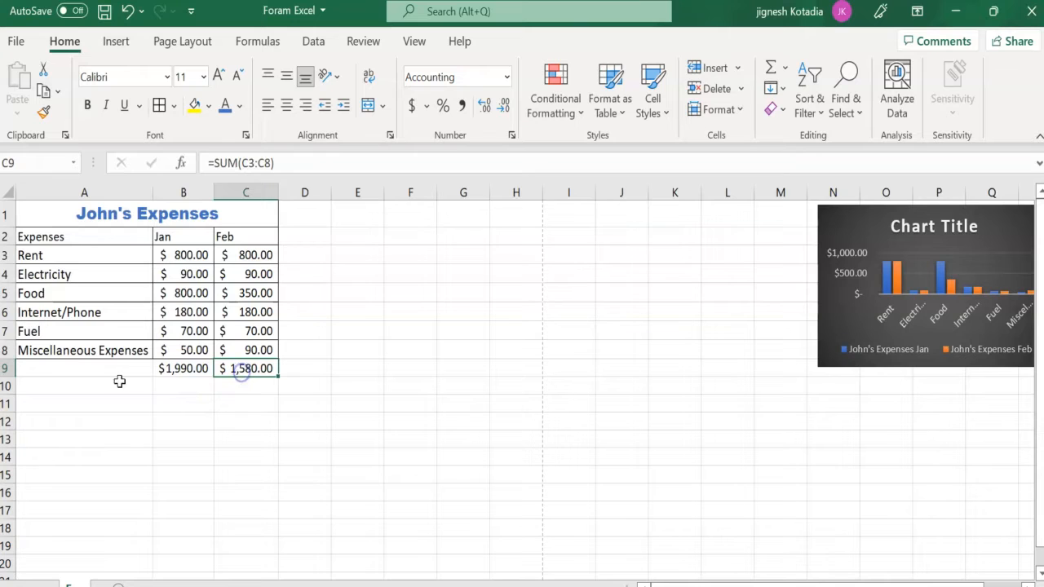
left_click(189, 371)
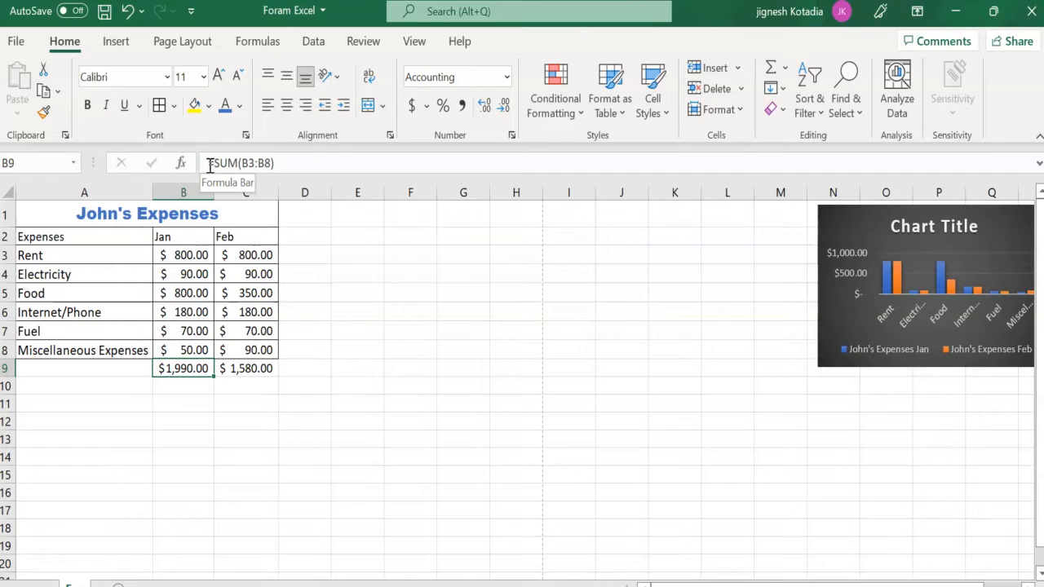
left_click(787, 69)
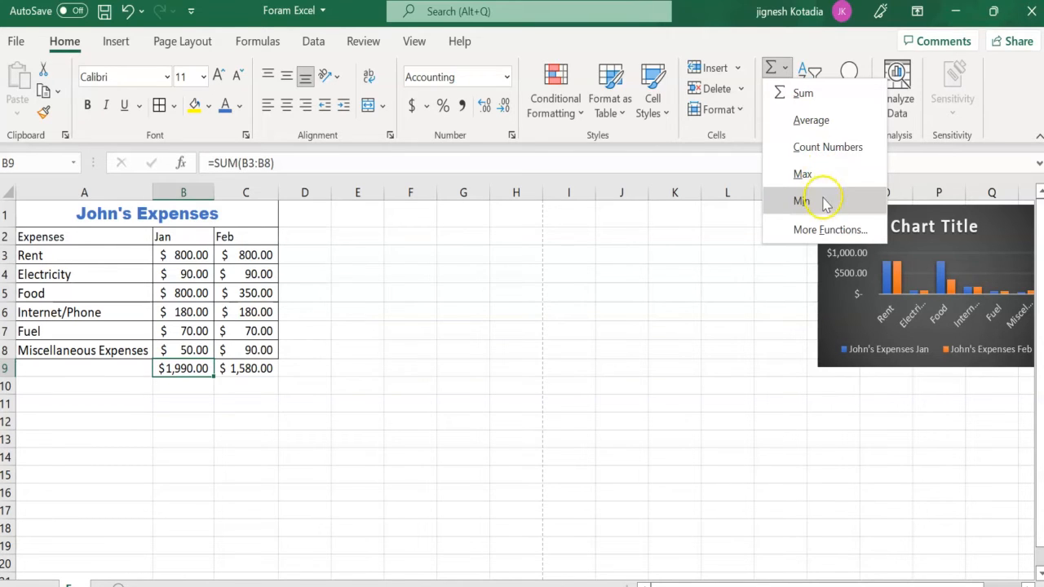
left_click(785, 69)
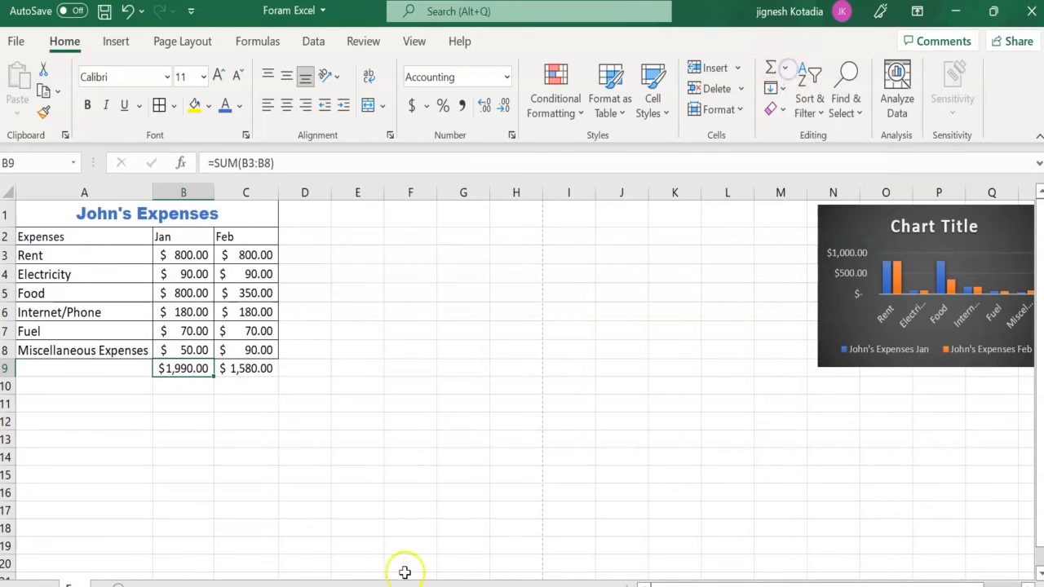
Clear the Jan and Feb totals from cells B9:C9.
left_click(403, 418)
left_click_drag(189, 371, 259, 371)
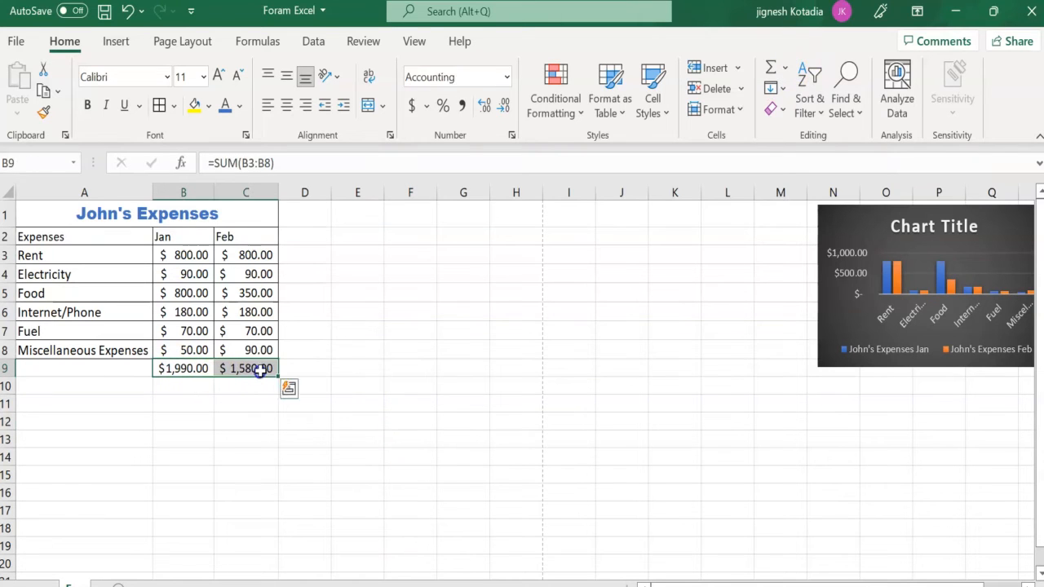
key("Delete")
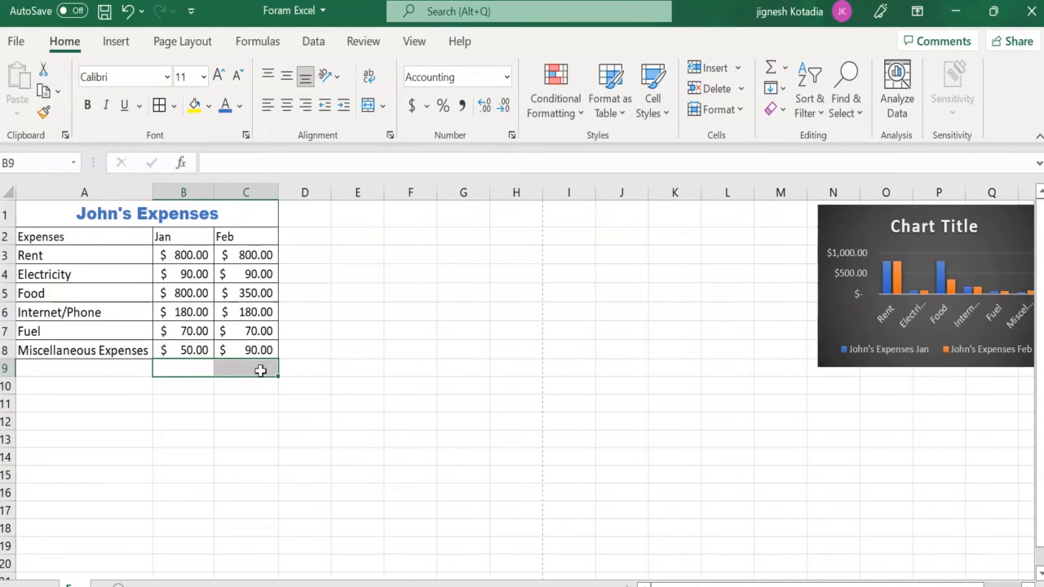
Total the Jan expenses in B3:B8 with the AutoSum Sum function, placing the result in cell B9.
left_click(196, 254)
left_click_drag(197, 255, 196, 350)
left_click(785, 67)
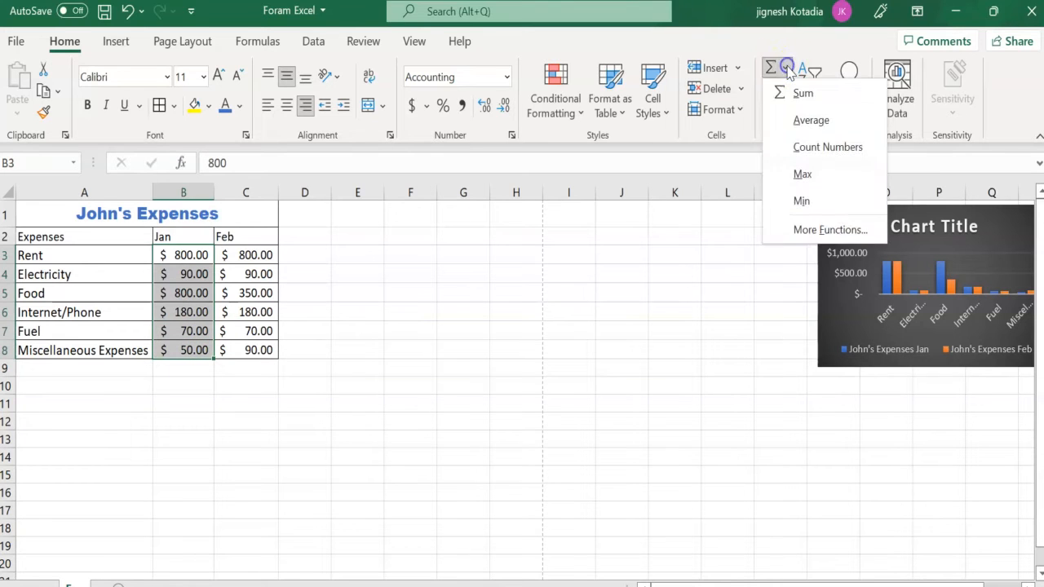
left_click(799, 94)
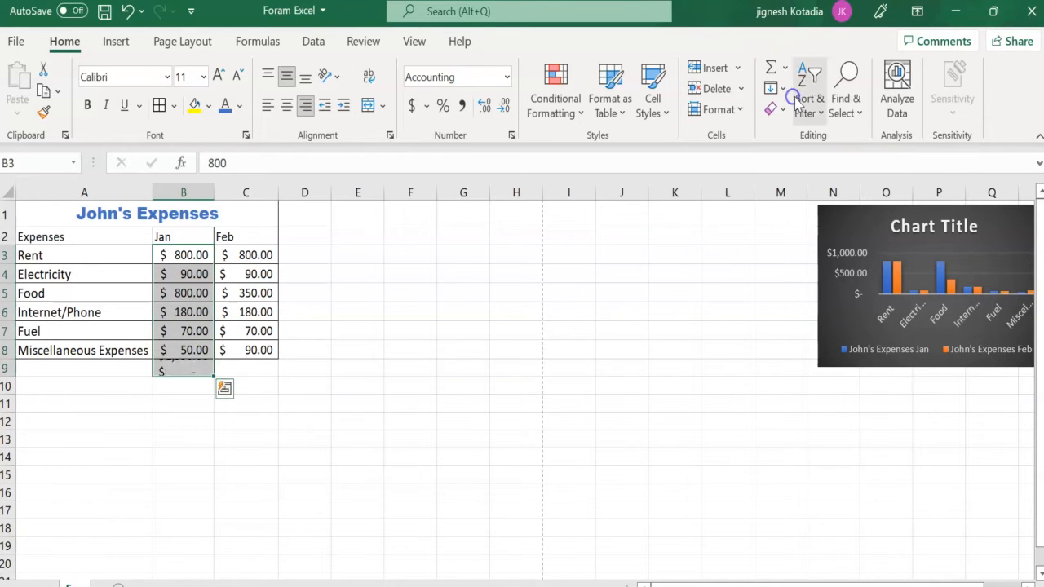
Fill the Jan total formula from B9 across to C9 and check the formulas in both cells.
left_click(249, 372)
left_click(186, 371)
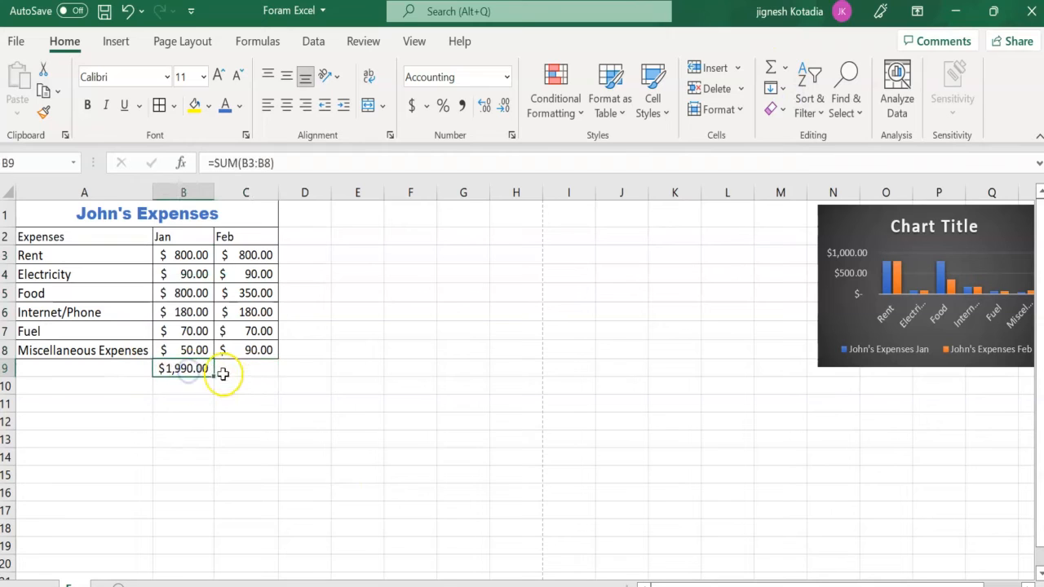
left_click_drag(215, 377, 271, 371)
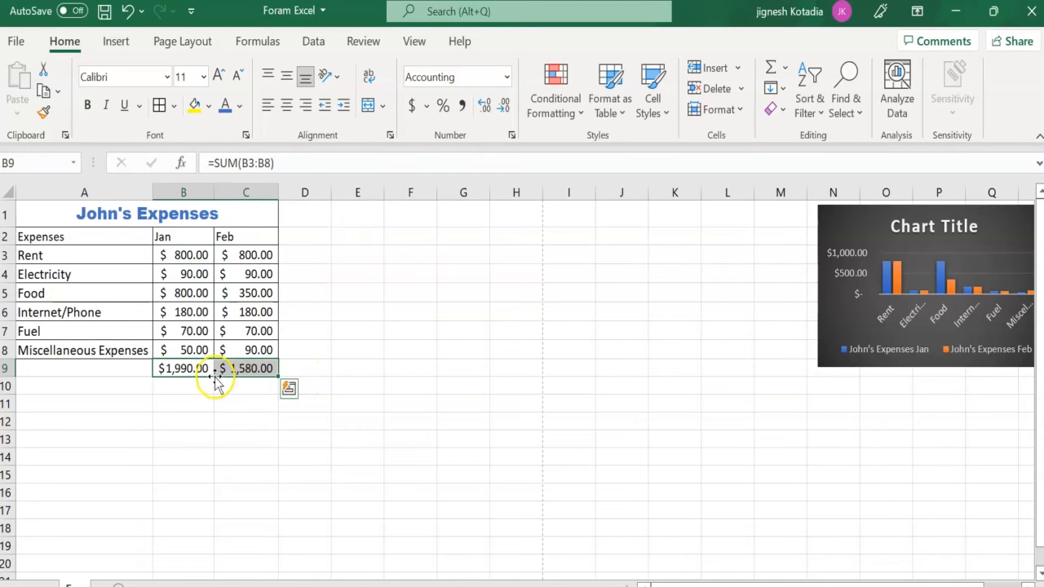
left_click(303, 371)
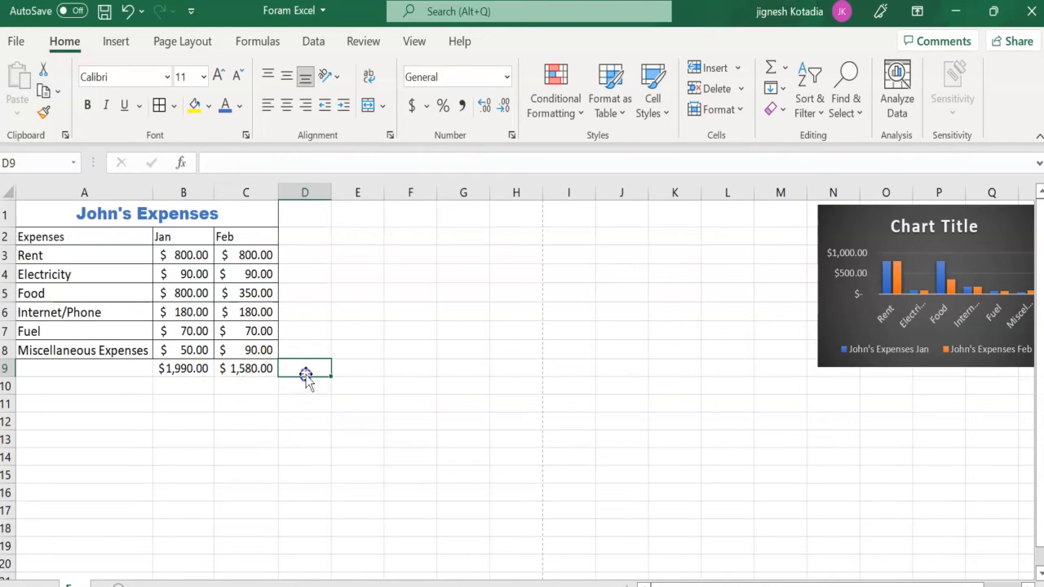
left_click(164, 371)
left_click(224, 369)
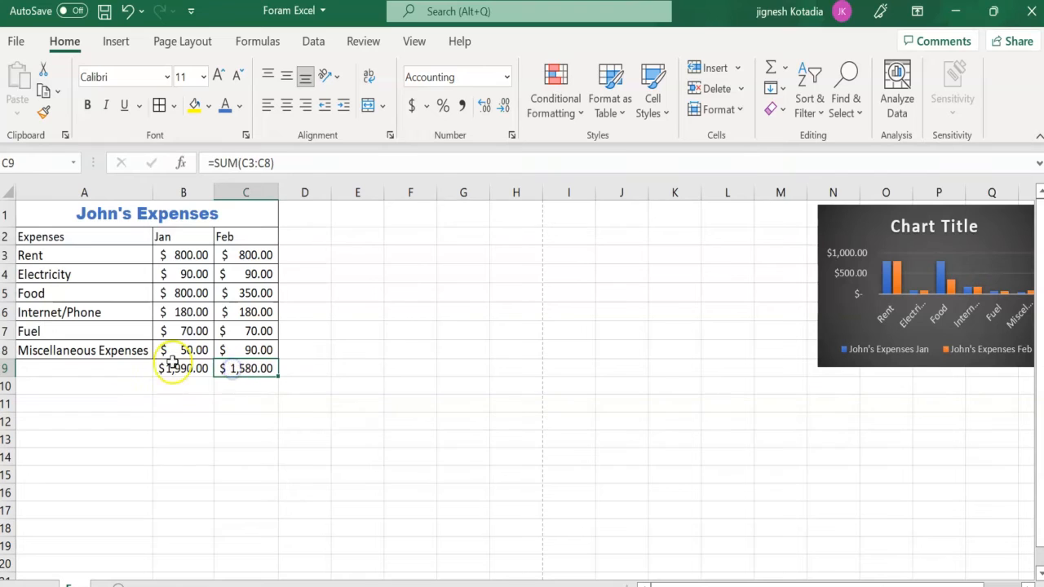
left_click(192, 369)
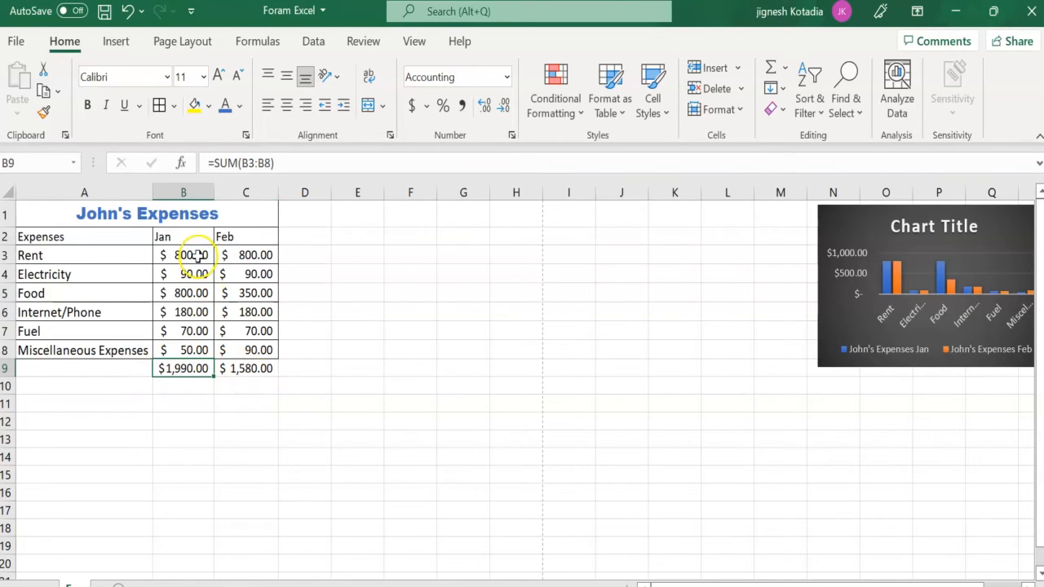
left_click(251, 368)
left_click(182, 372)
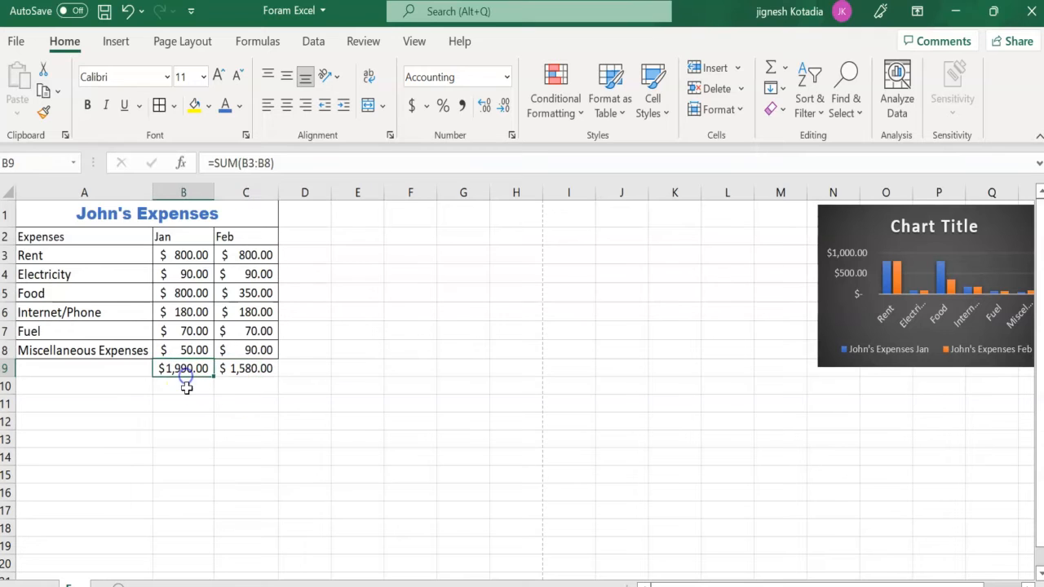
Label the totals row Total Expenses in cell A9.
left_click(99, 369)
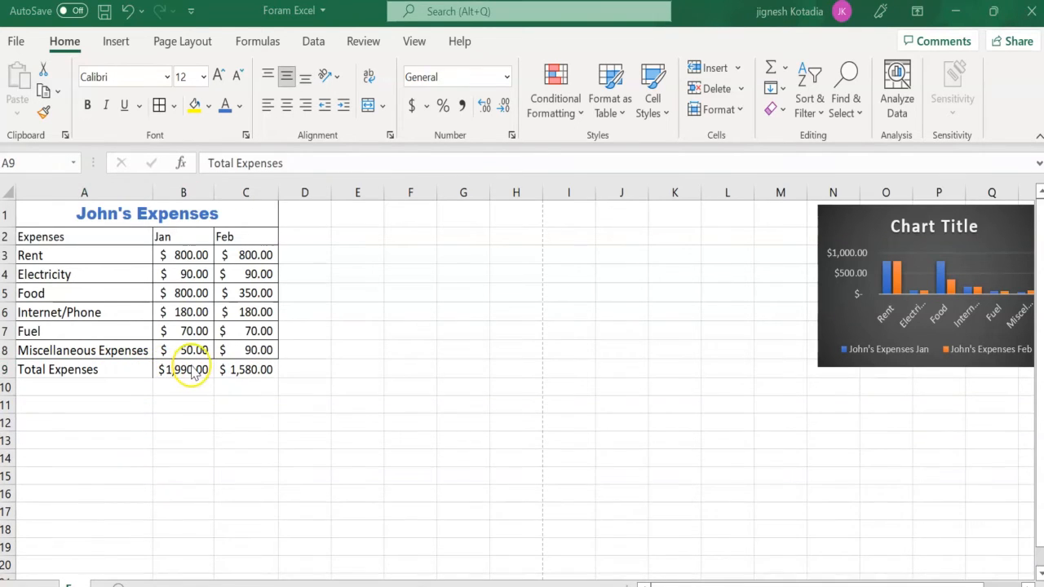
left_click(192, 370)
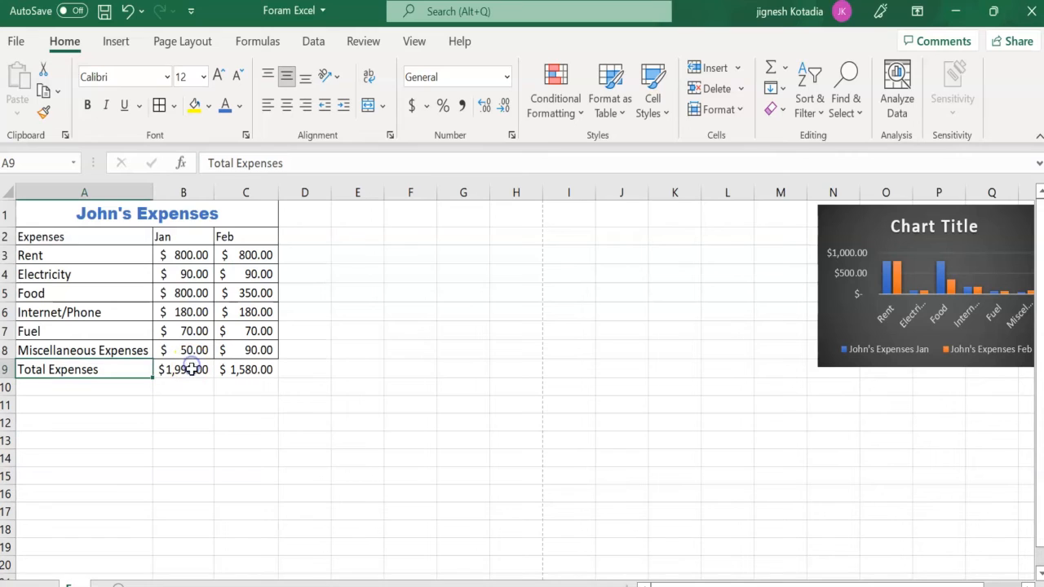
left_click(116, 370)
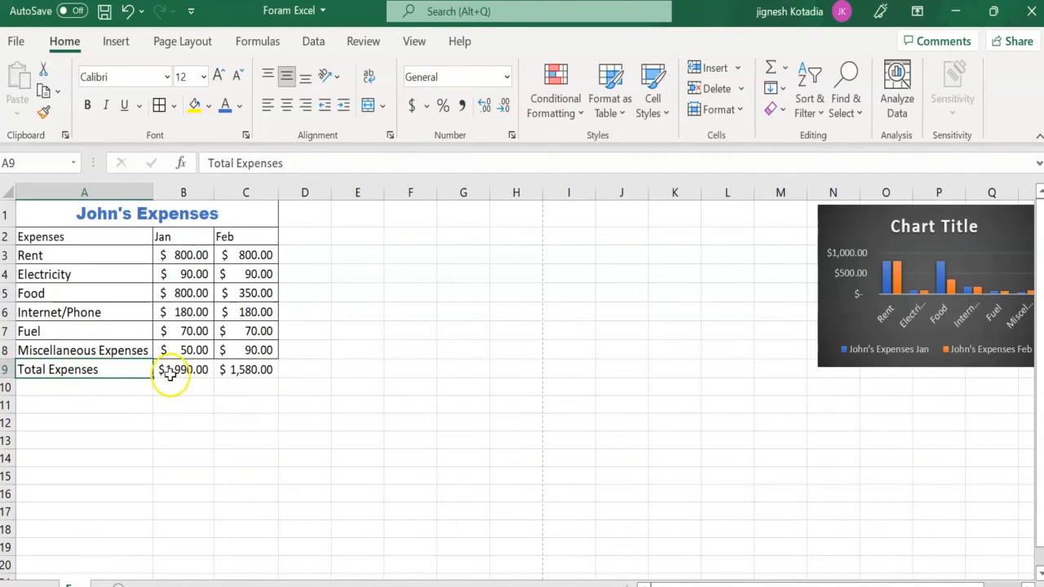
left_click(169, 375)
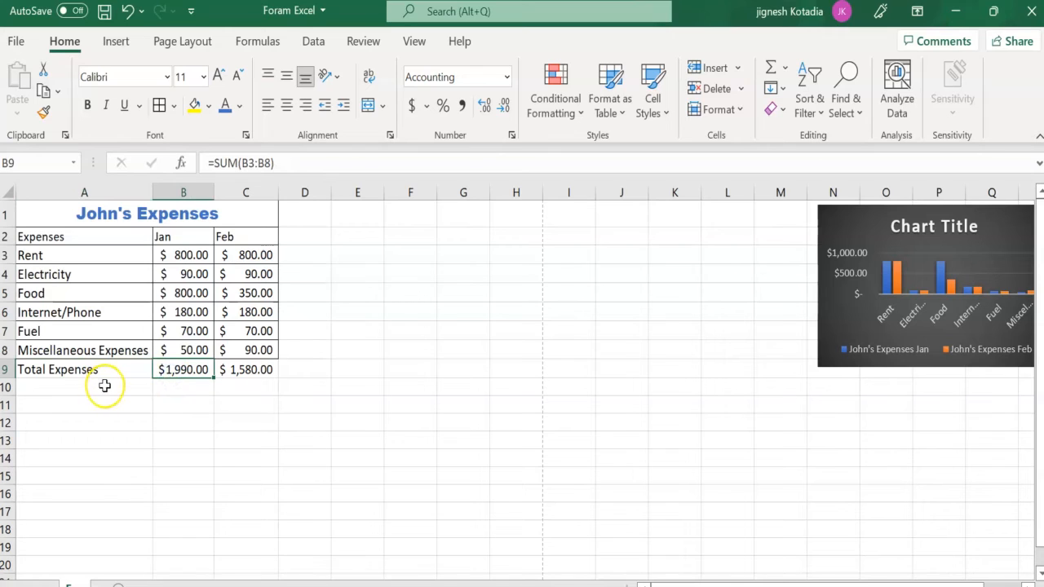
Add a Monthly Income row in row 10 with 2500 for Jan and Feb, and enter the label Monthly Savings in A11.
left_click(184, 391)
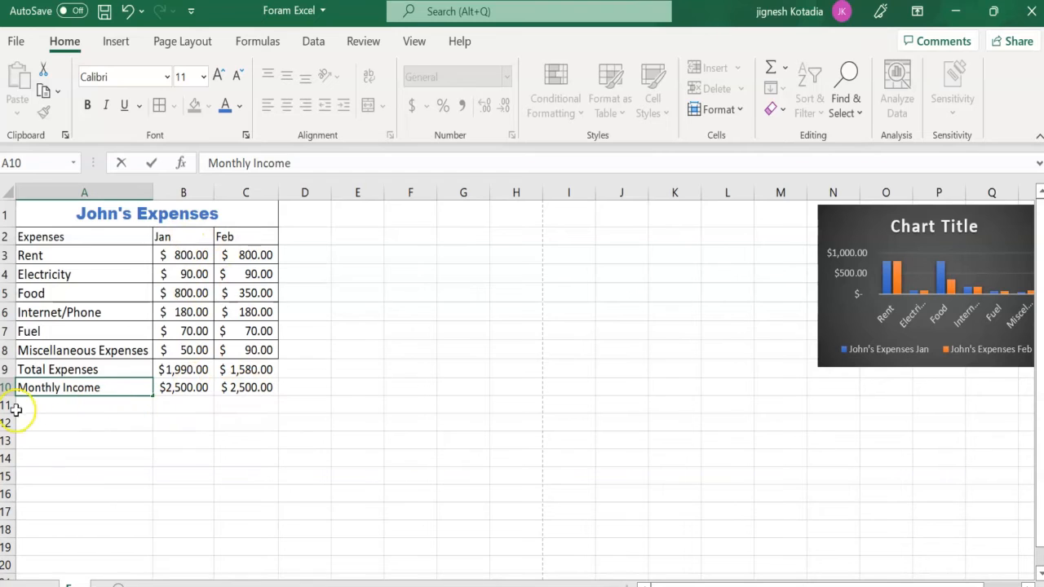
left_click(52, 403)
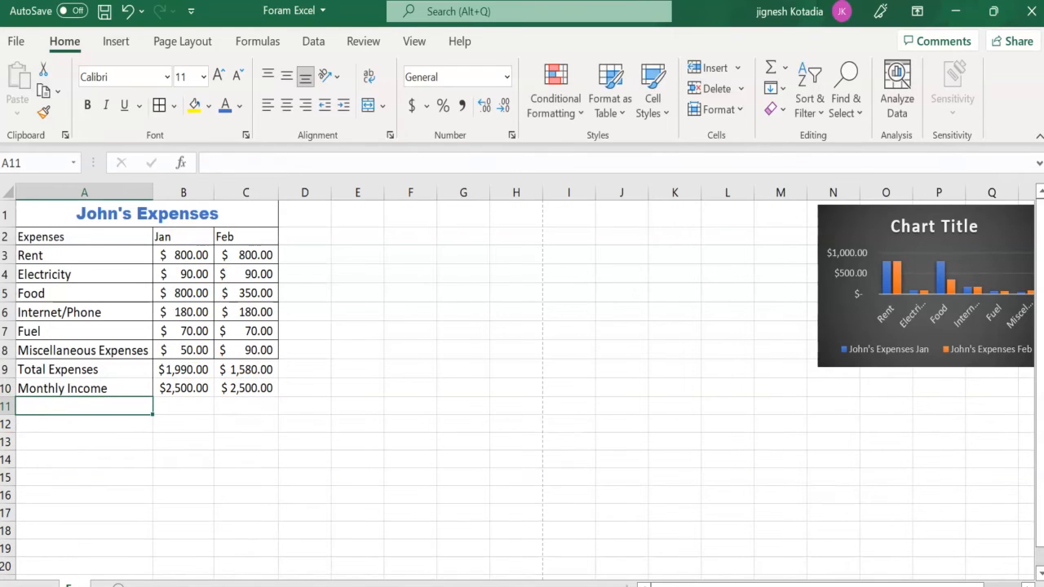
type("Monthly Savings")
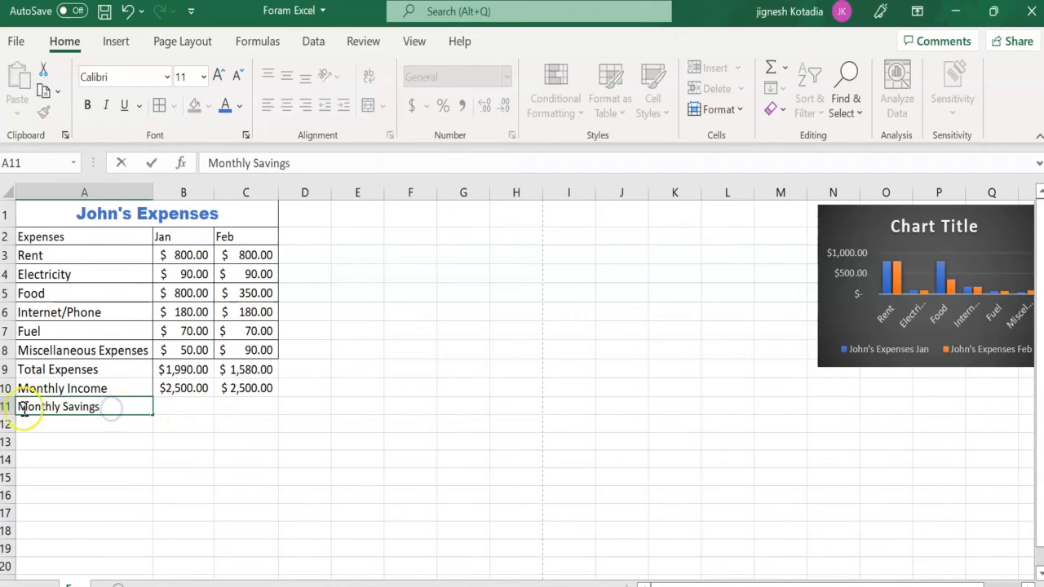
Calculate the Jan monthly savings in cell B11 with the formula =B10-B9.
left_click(199, 390)
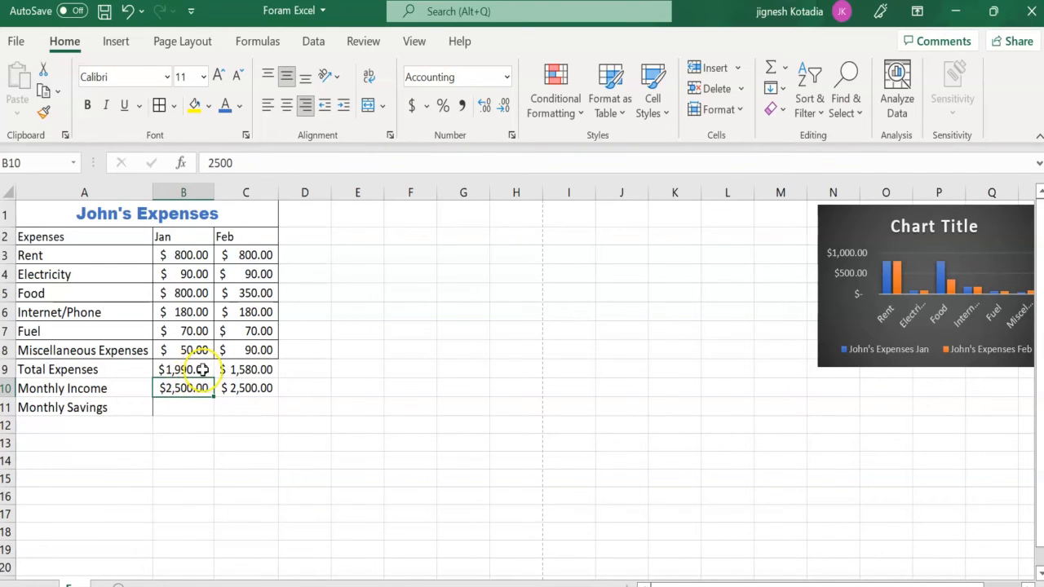
left_click(200, 369)
left_click(184, 408)
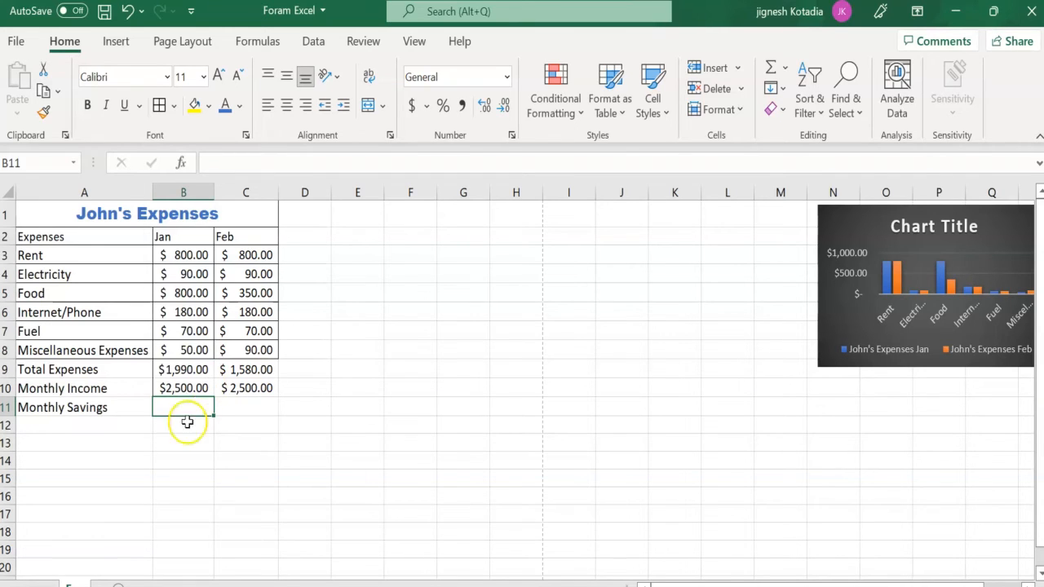
left_click(236, 168)
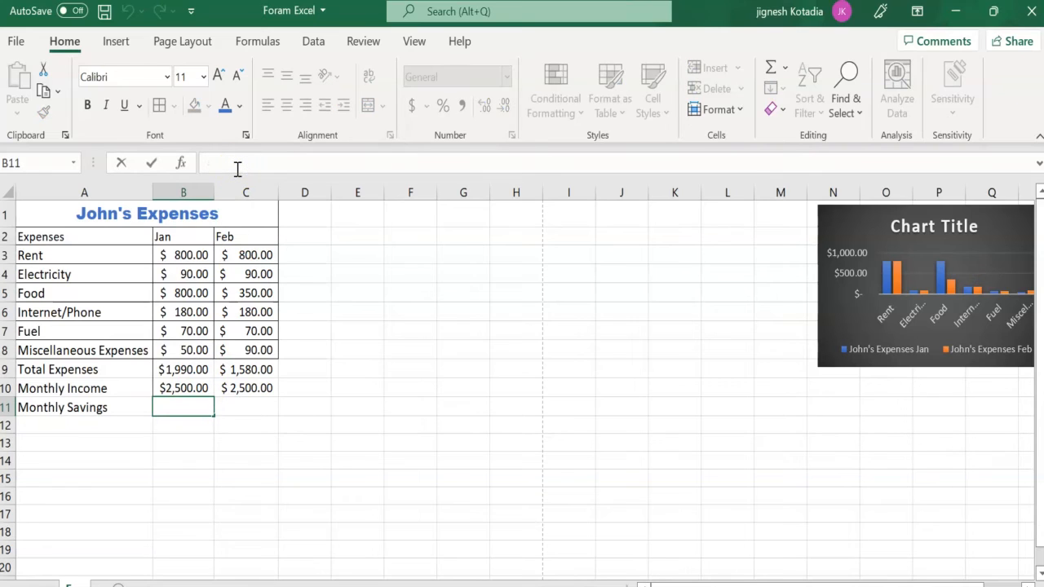
type("=")
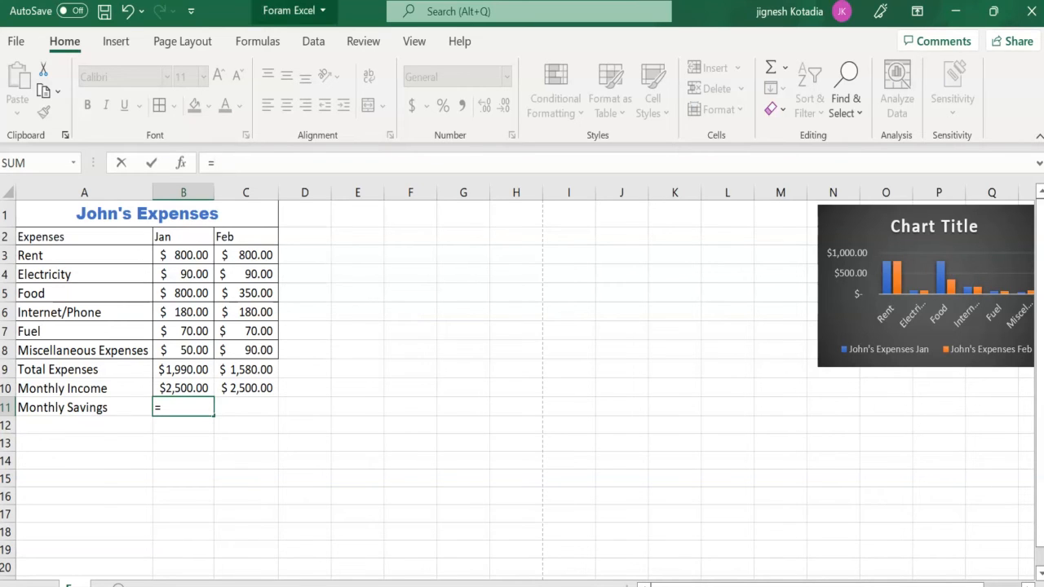
left_click(189, 390)
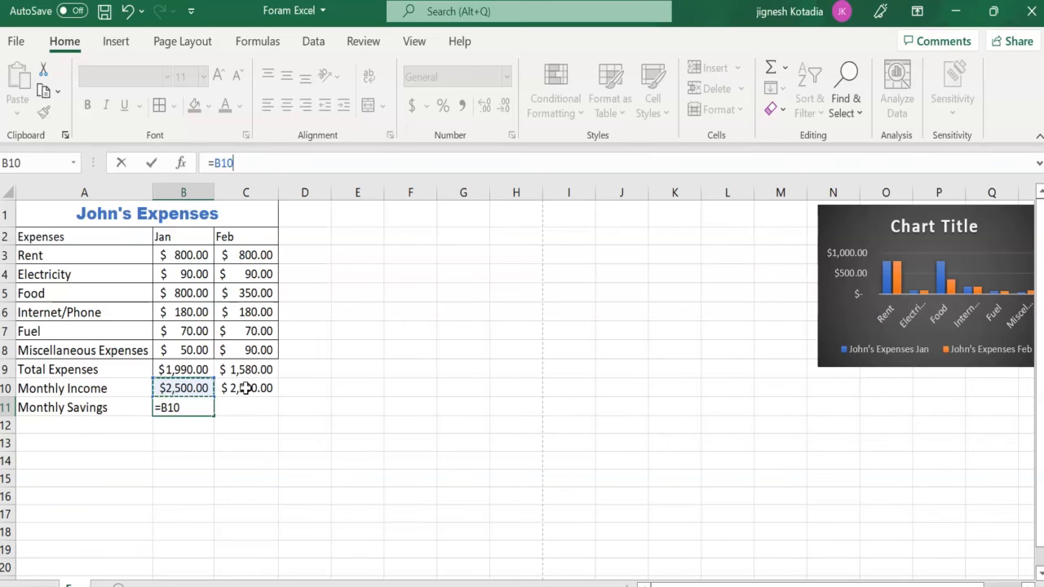
left_click(185, 409)
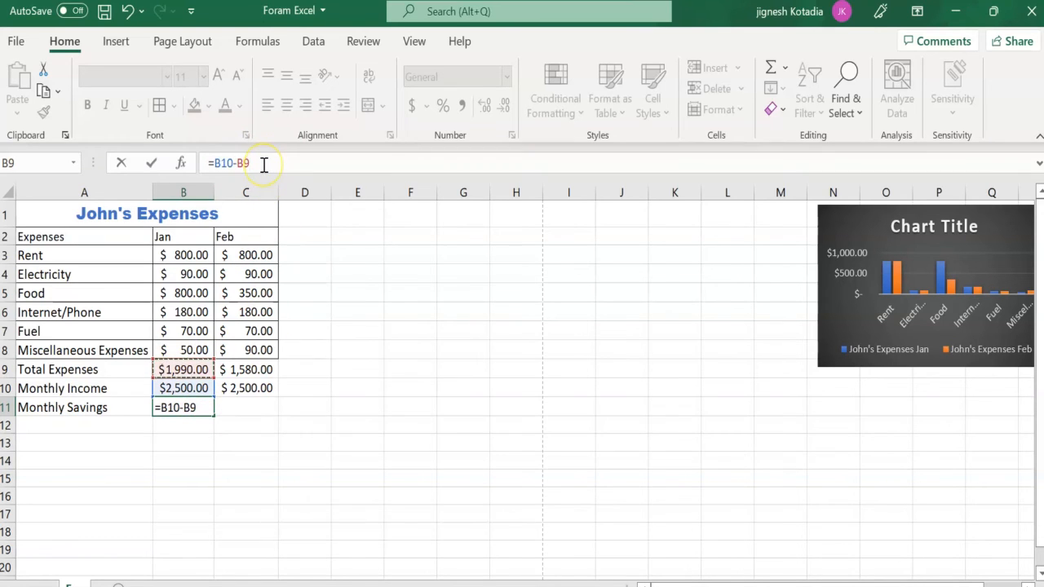
key("Return")
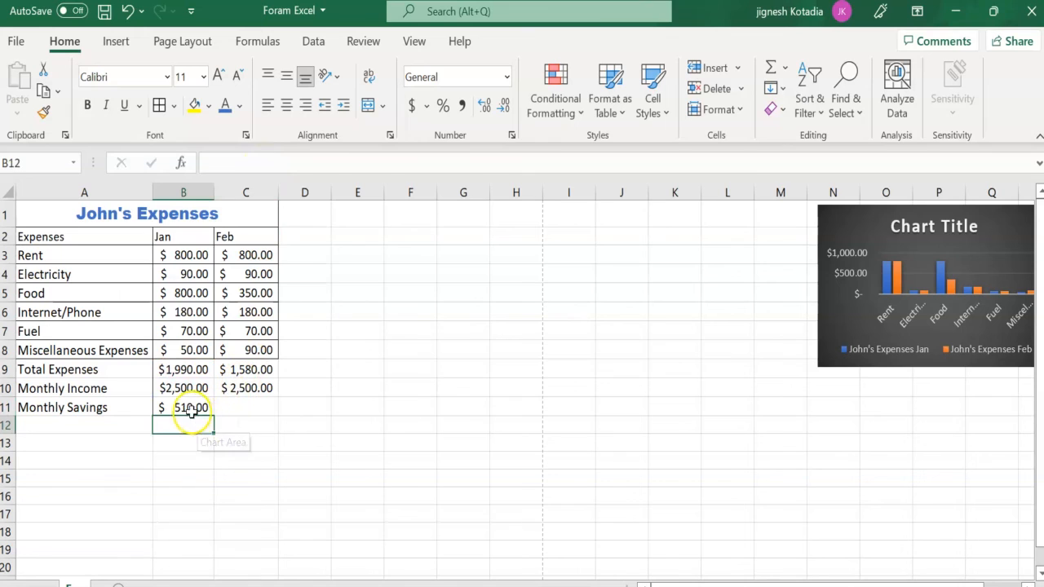
left_click(191, 411)
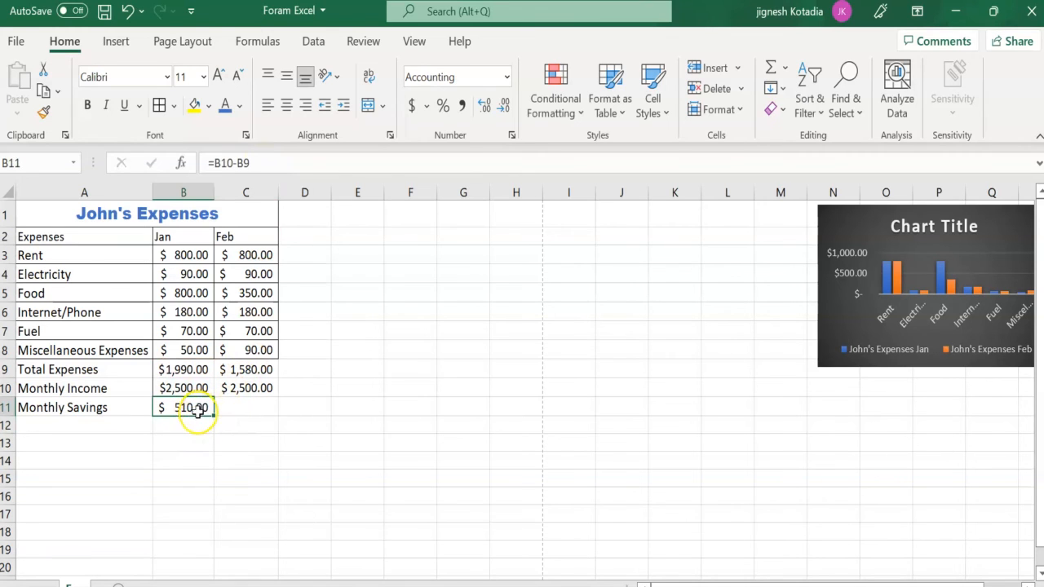
Calculate the Feb monthly savings in cell C11 with the formula =C10-C9.
left_click(247, 405)
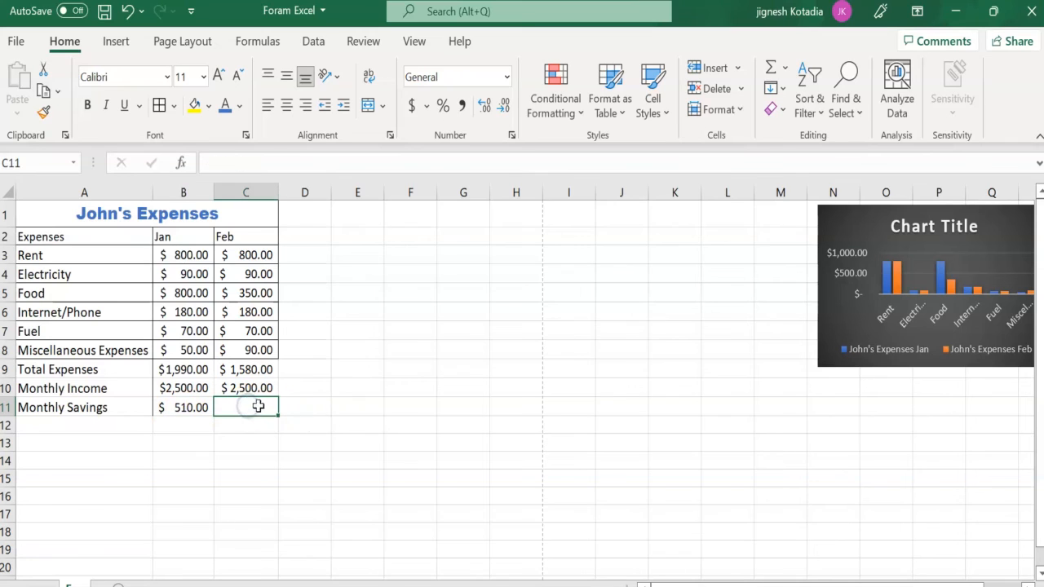
left_click(229, 164)
type("=")
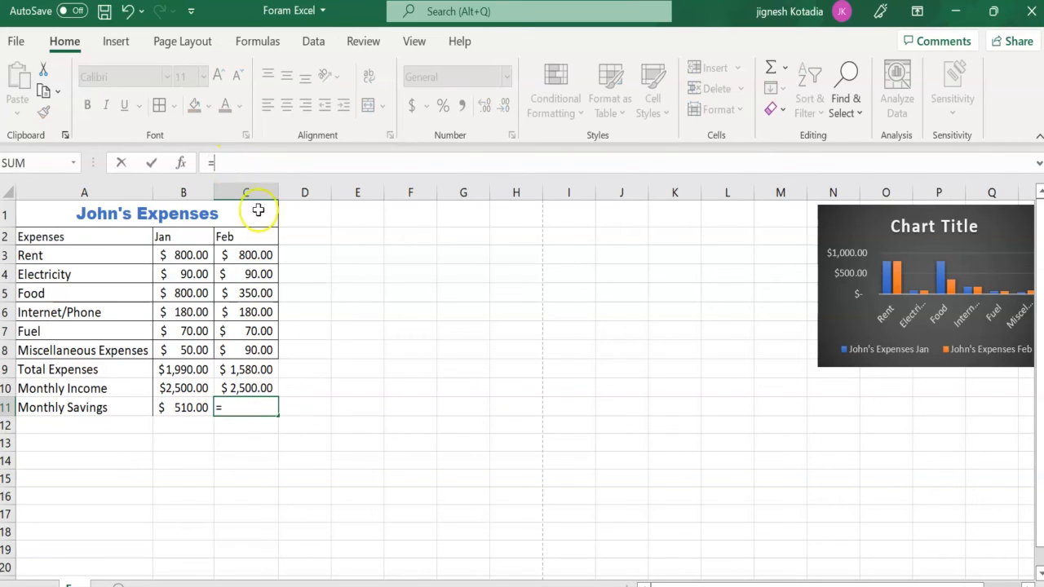
left_click(256, 389)
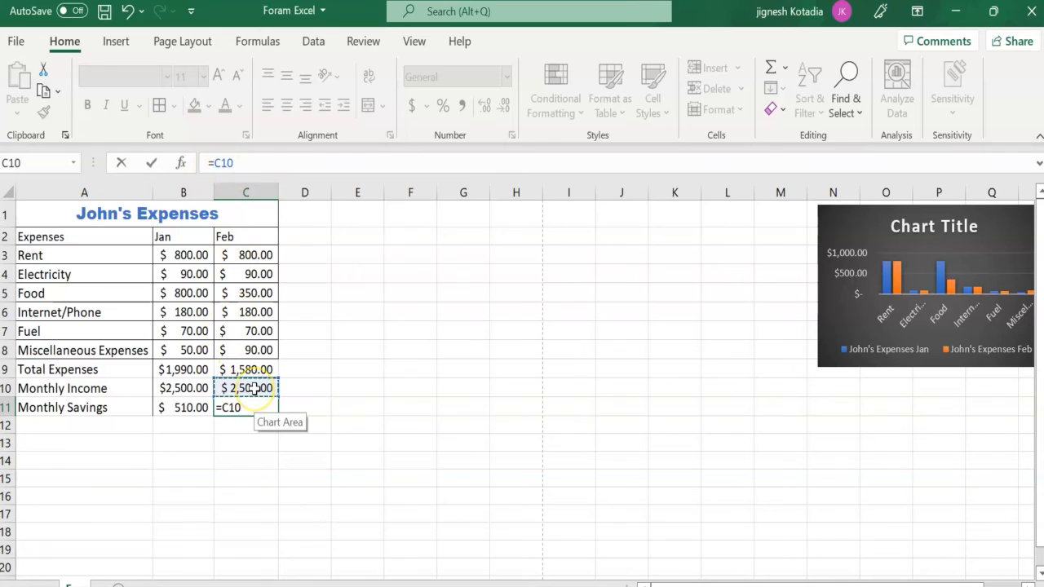
type("-")
left_click(242, 367)
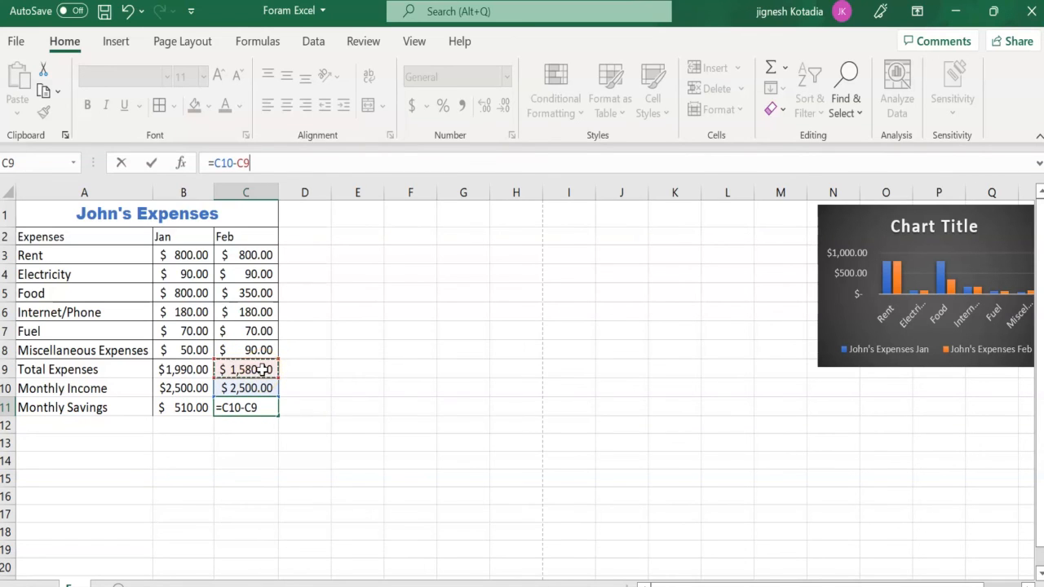
key("Return")
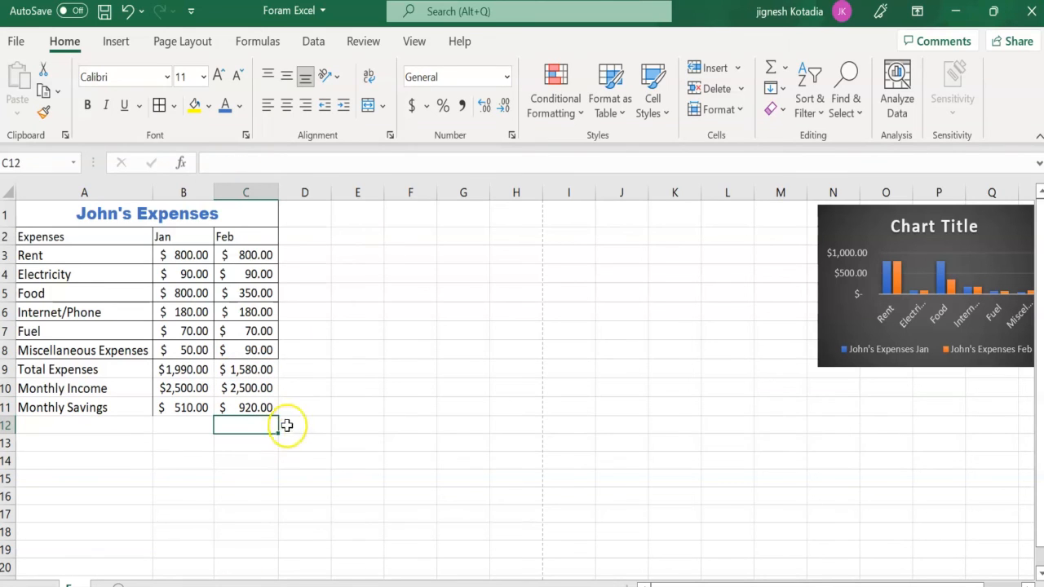
Examine the savings formulas in cells C11 and B11, opening the one in B11 to see its referenced cells.
left_click(259, 408)
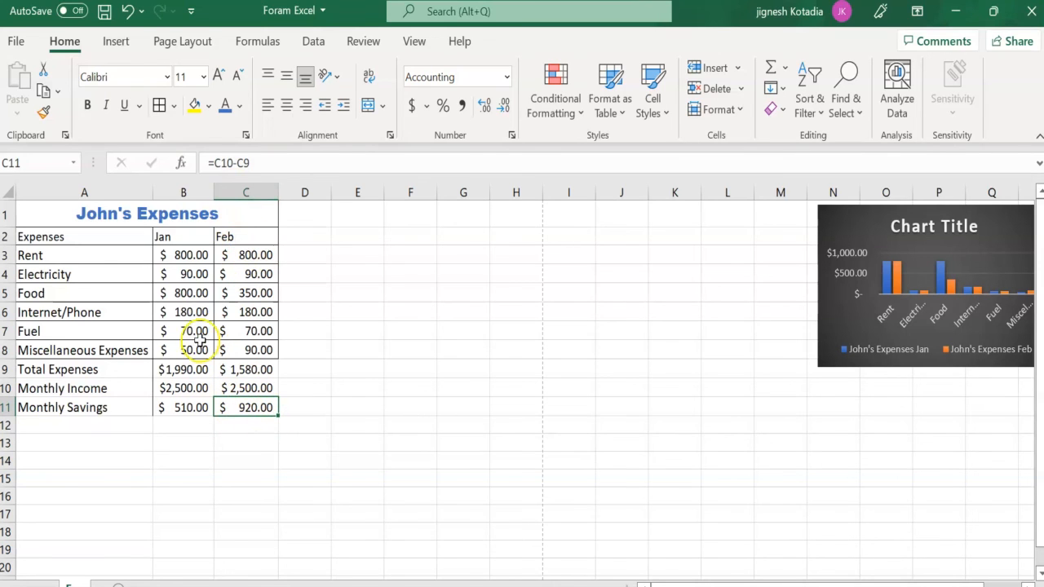
left_click(193, 410)
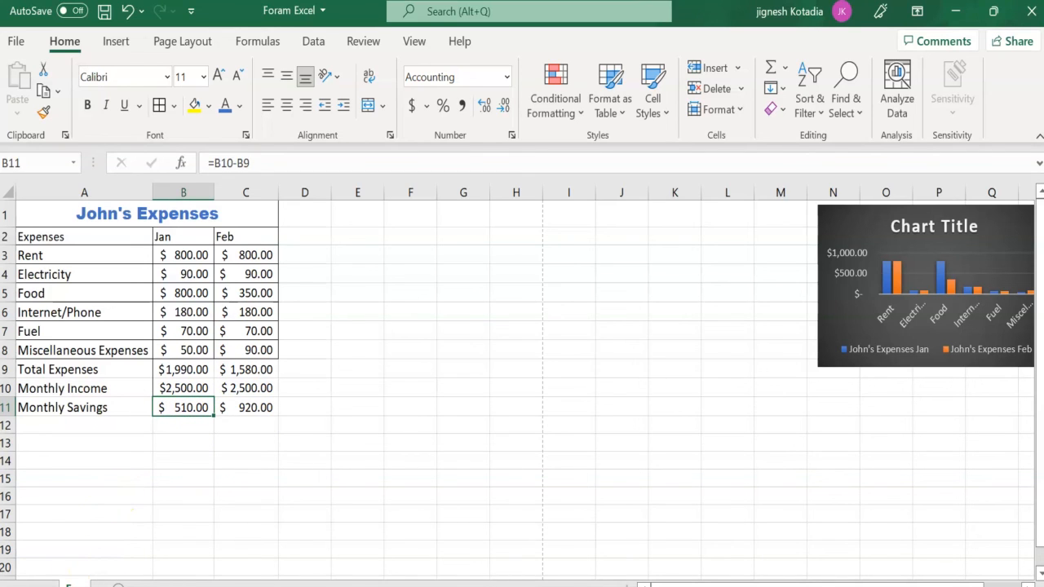
left_click(215, 162)
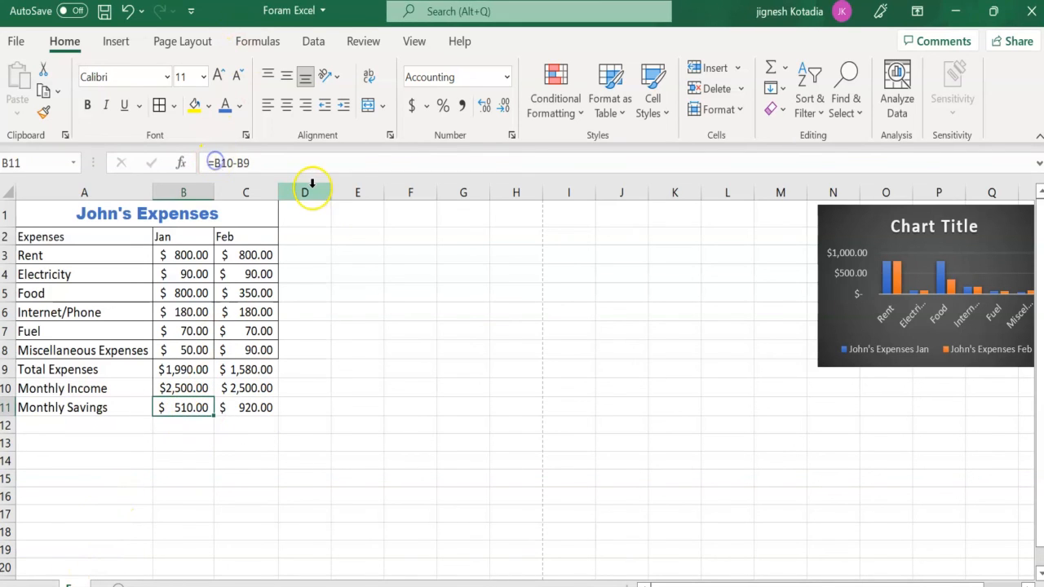
left_click(215, 163)
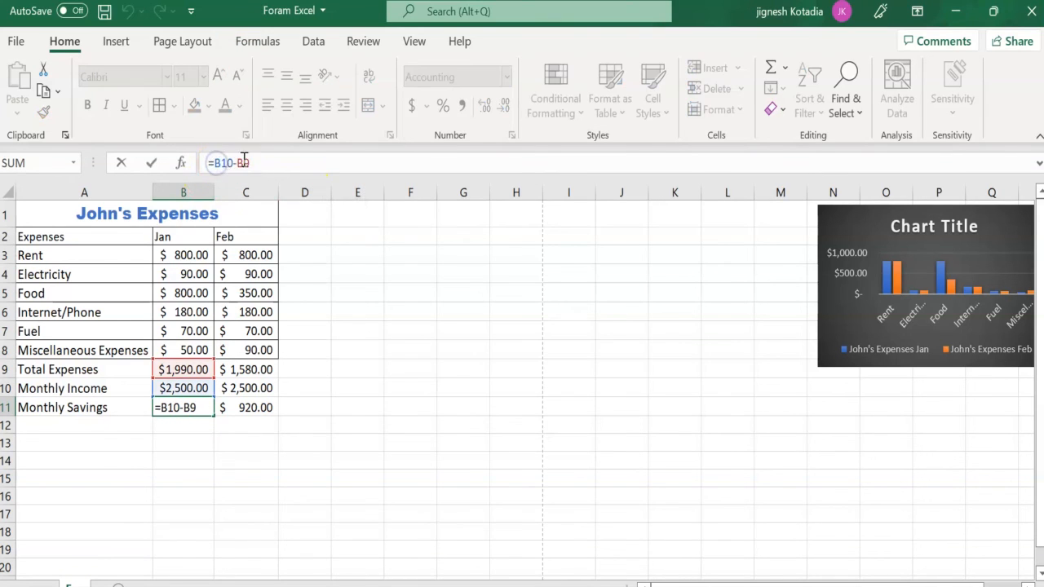